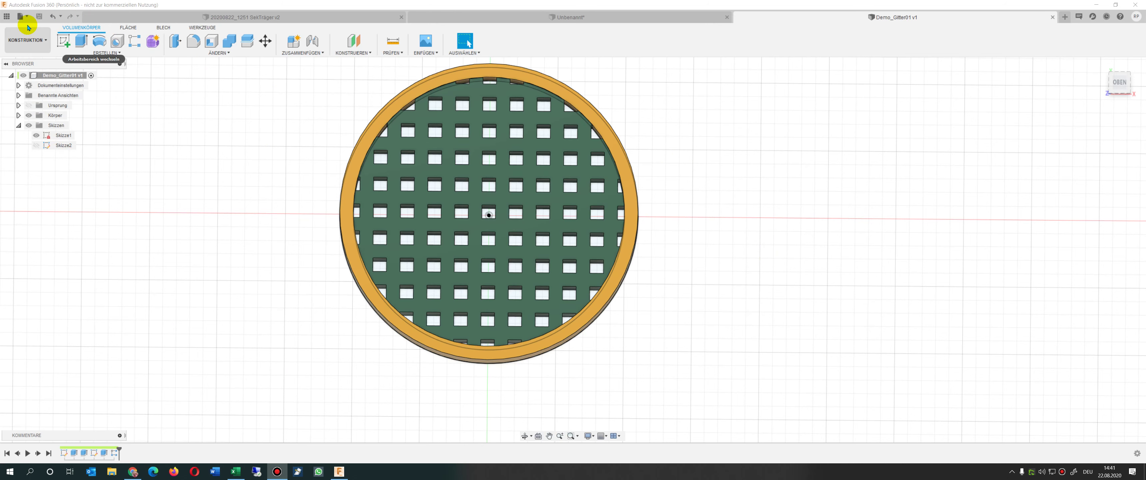
# Create a new empty design (Neue Konstruktion) from the File menu, beside Demo_Gitter01
pyautogui.click(21, 17)
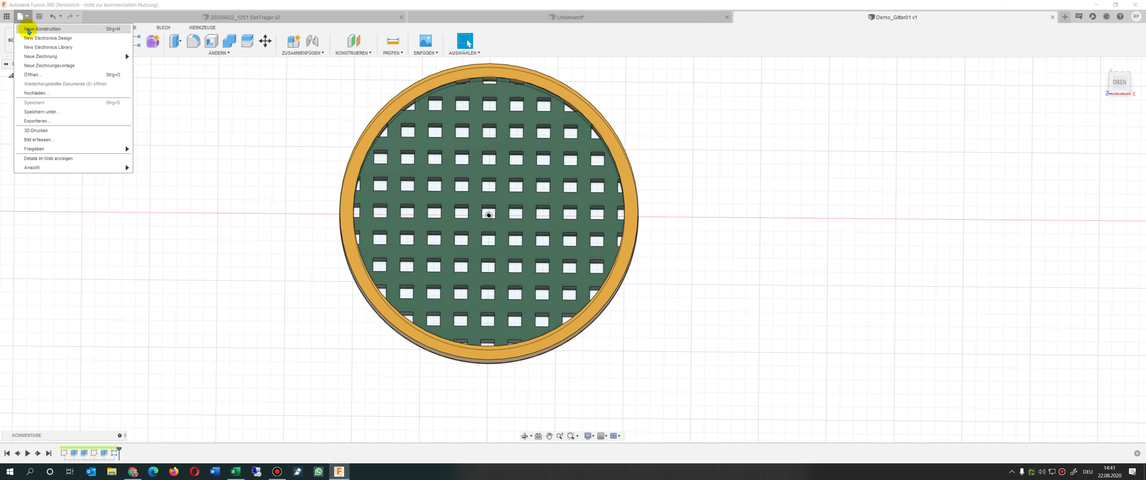
pyautogui.click(28, 29)
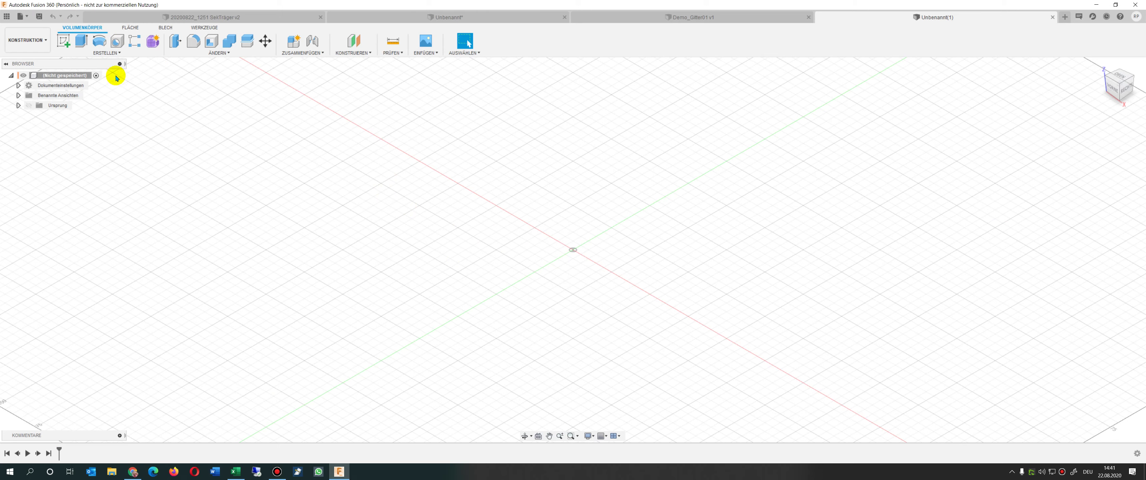
# Start a sketch on the ground plane and draw a Ø100 mm circle at the origin
pyautogui.click(63, 40)
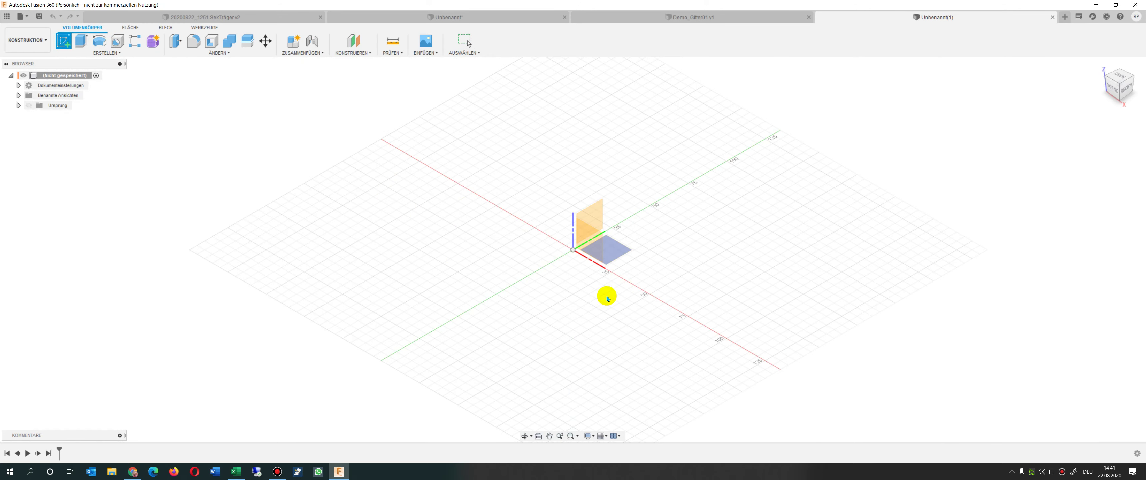
pyautogui.click(595, 305)
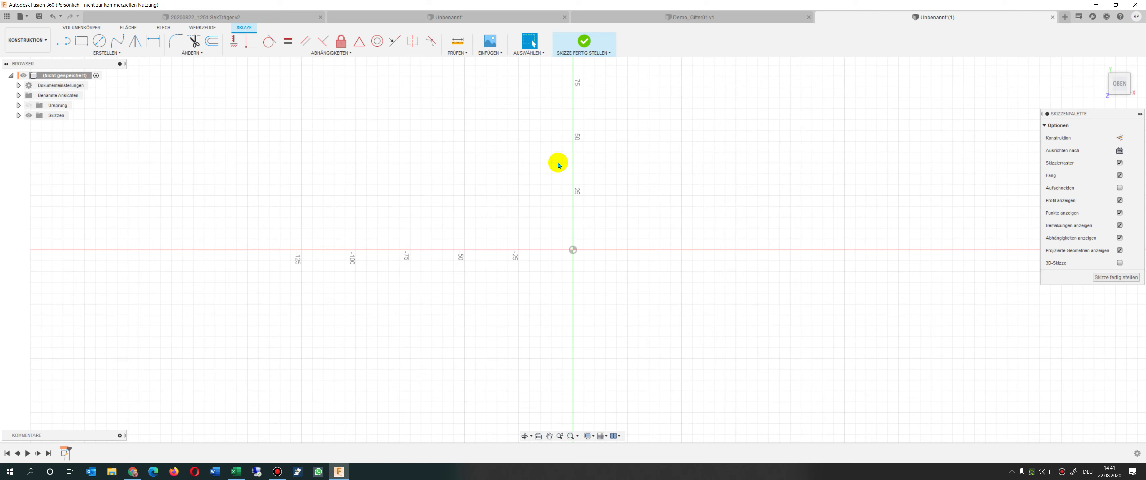
pyautogui.click(99, 41)
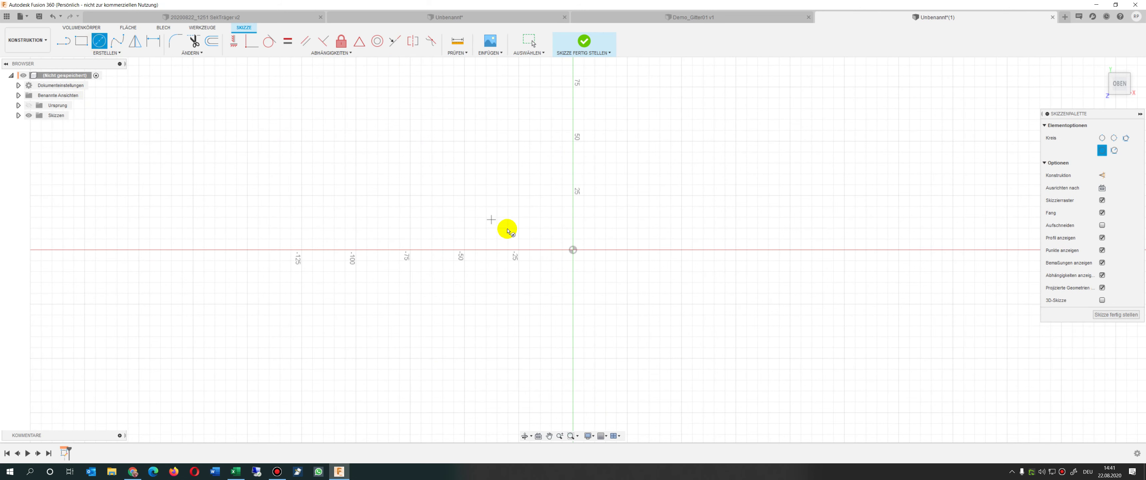
pyautogui.click(573, 249)
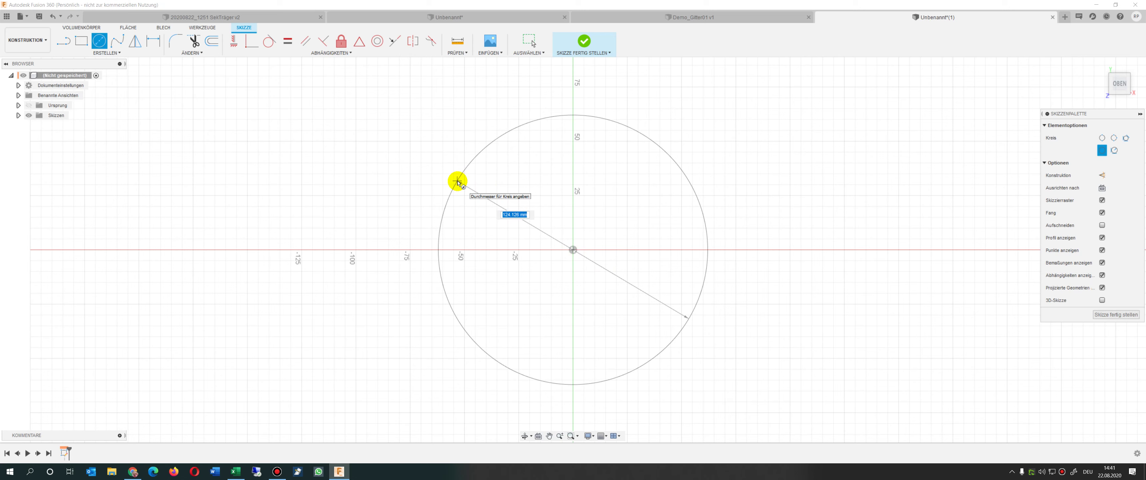
pyautogui.press('Return')
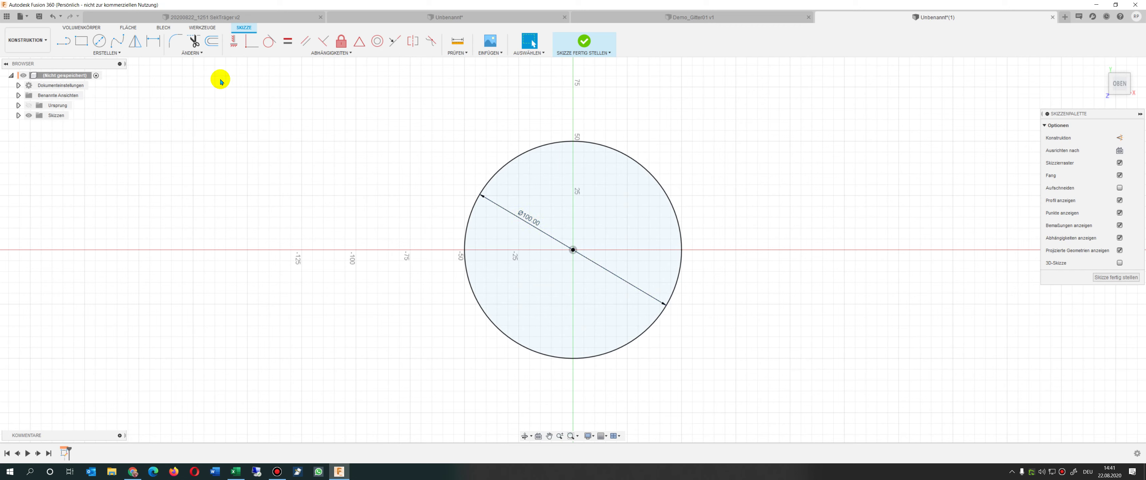
# Add a concentric outer circle of diameter d1+10 (Ø110 mm) at the origin
pyautogui.click(99, 41)
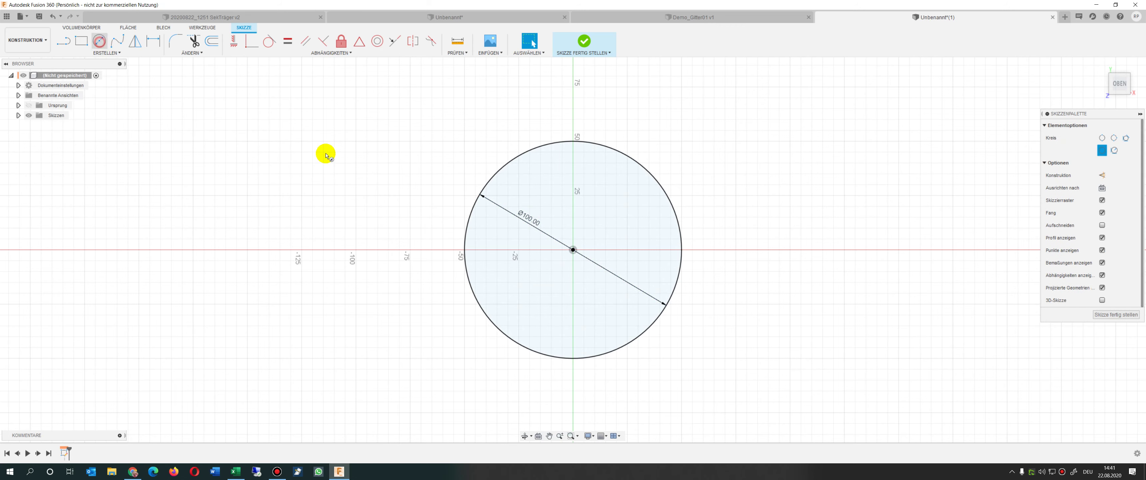
pyautogui.click(572, 249)
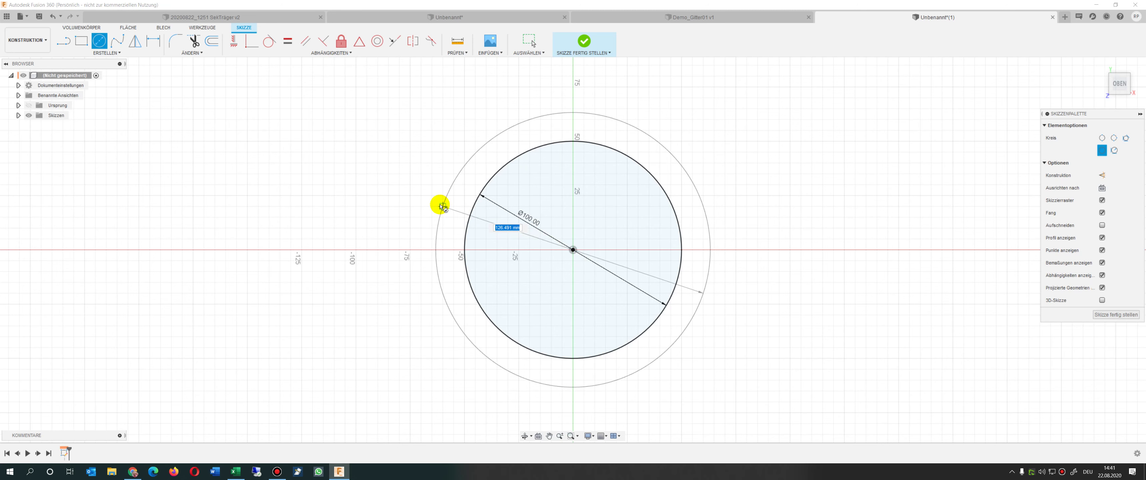
pyautogui.press('Tab')
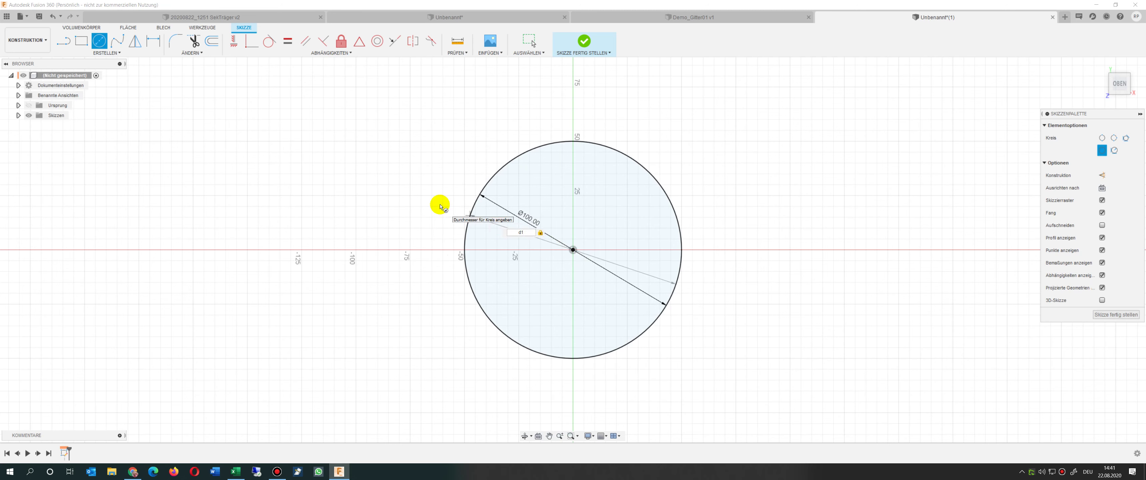
pyautogui.write('+10')
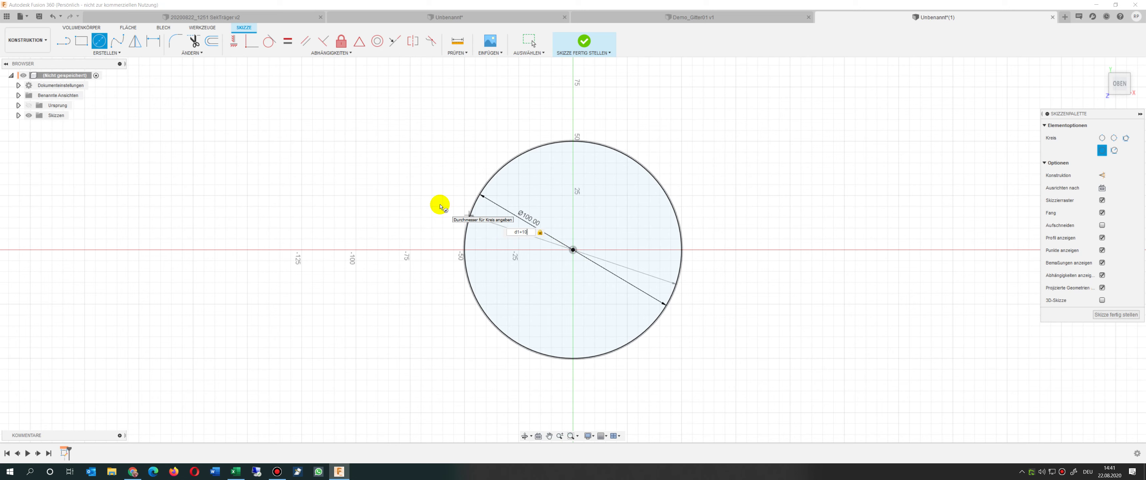
pyautogui.press('Return')
pyautogui.press('Escape')
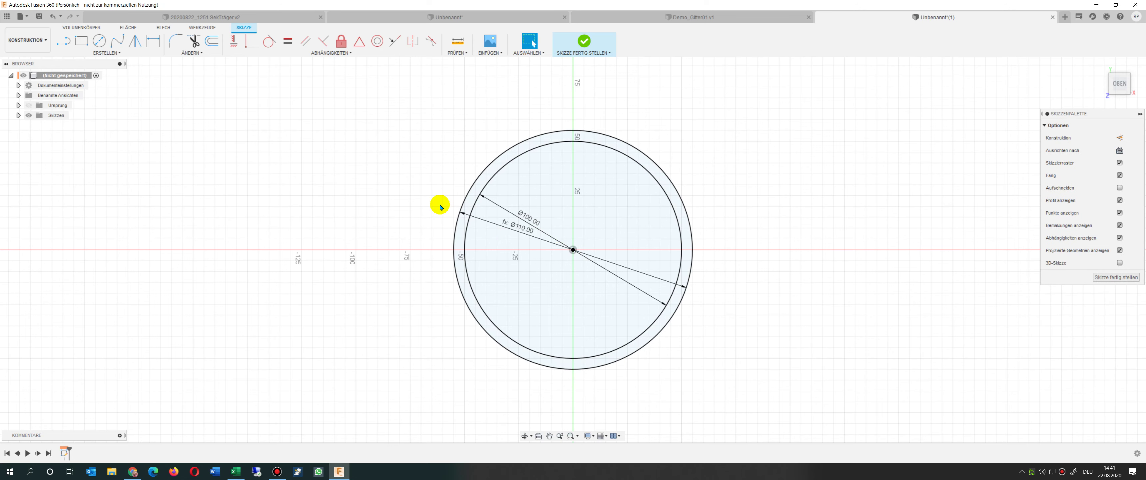
pyautogui.click(540, 208)
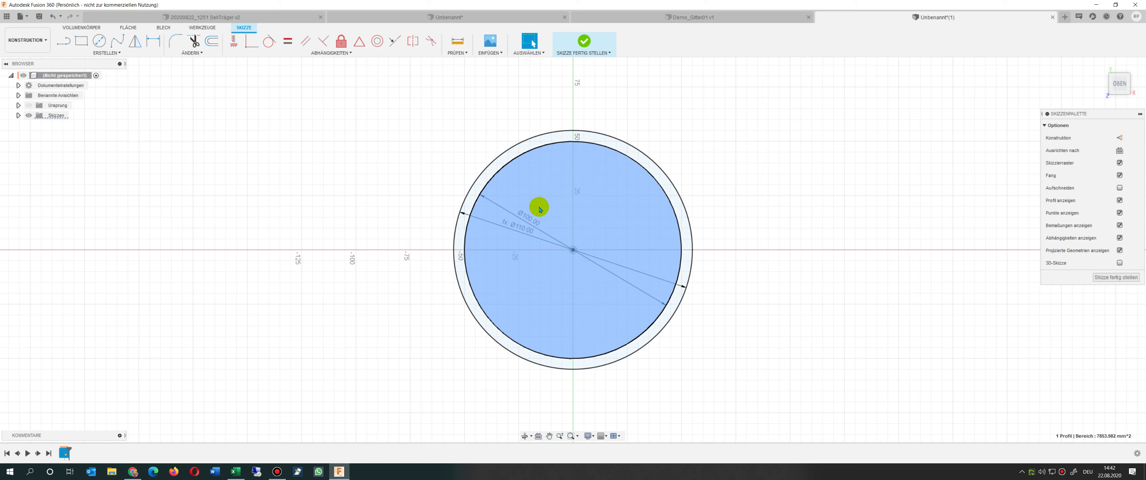
# Extrude the inner Ø100 mm disc profile 10 mm into a solid
pyautogui.click(82, 28)
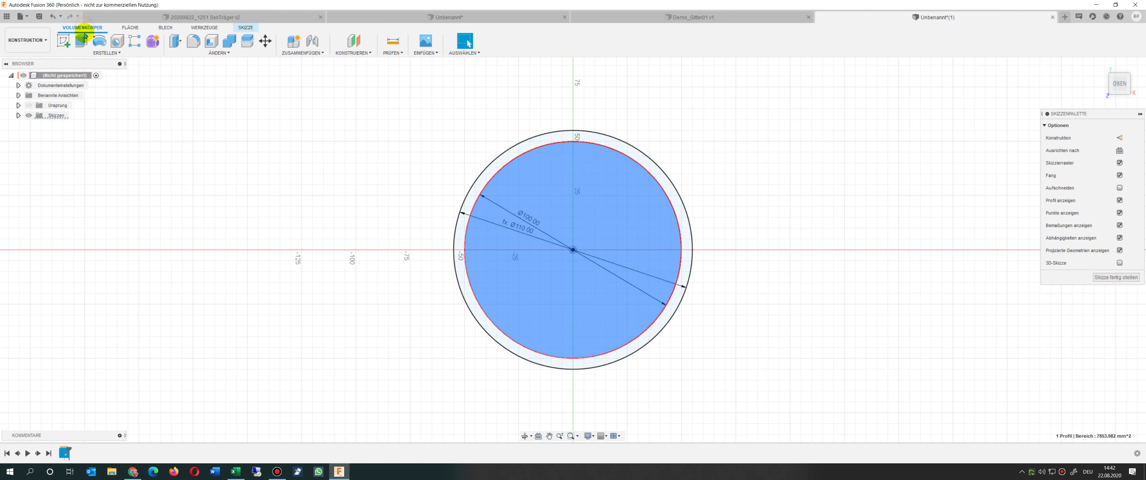
pyautogui.click(108, 54)
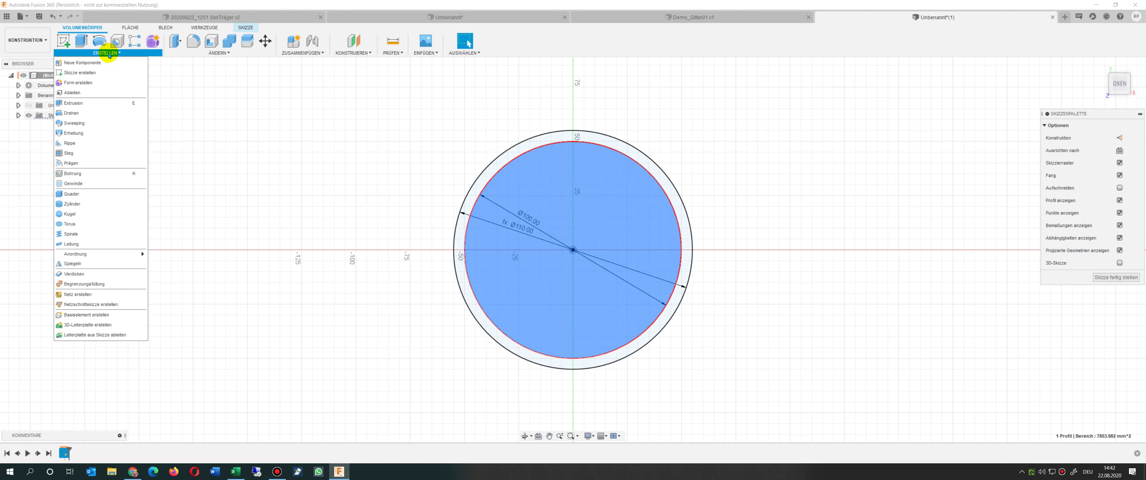
pyautogui.click(78, 42)
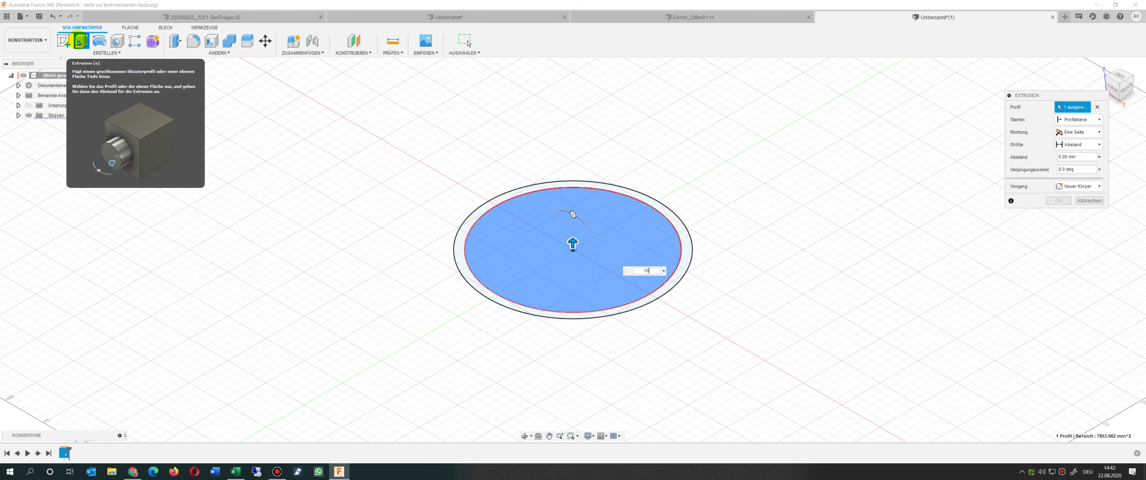
pyautogui.write('10')
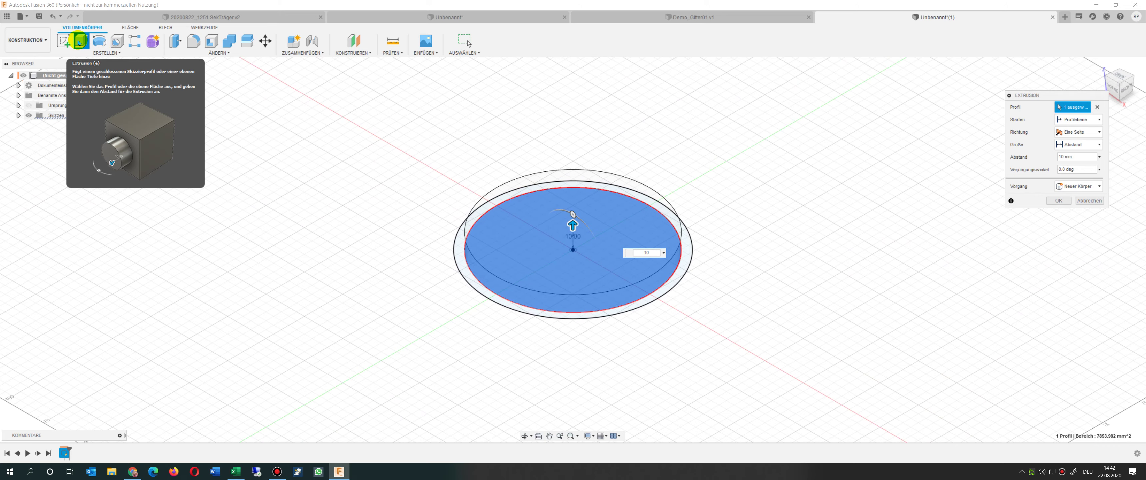
pyautogui.press('Return')
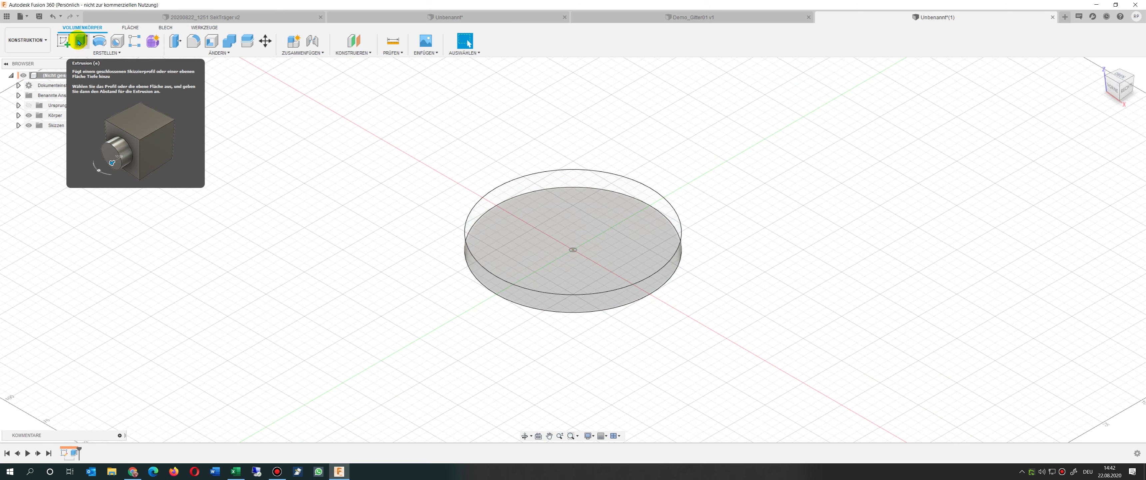
# Extrude the ring between the two circles 10 mm as a new body
pyautogui.doubleClick(65, 453)
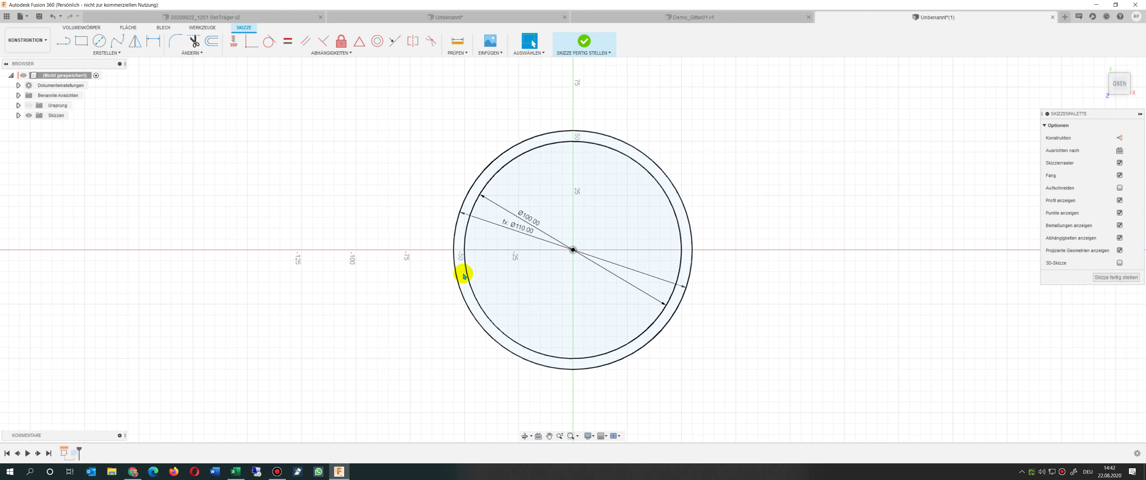
pyautogui.click(469, 293)
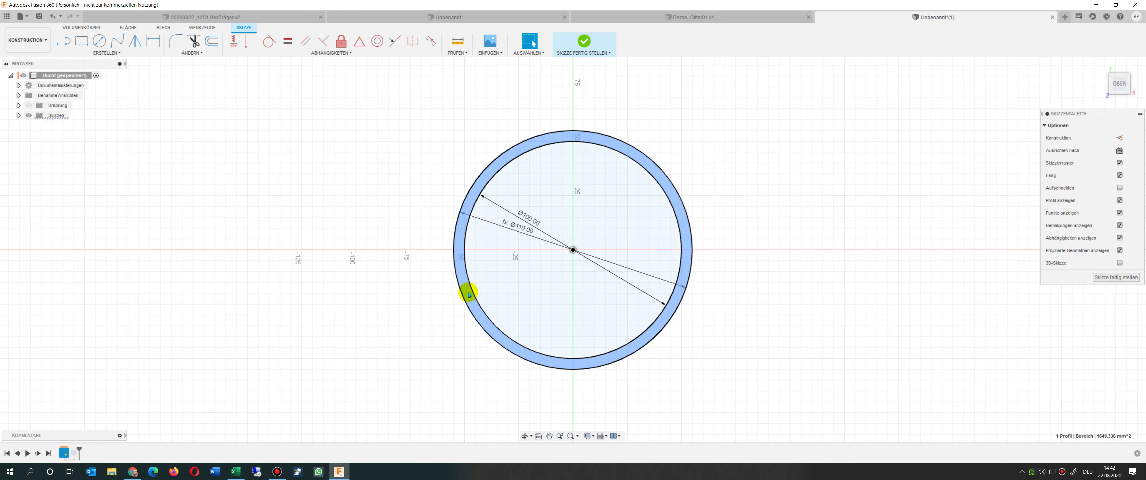
pyautogui.click(89, 30)
pyautogui.click(80, 40)
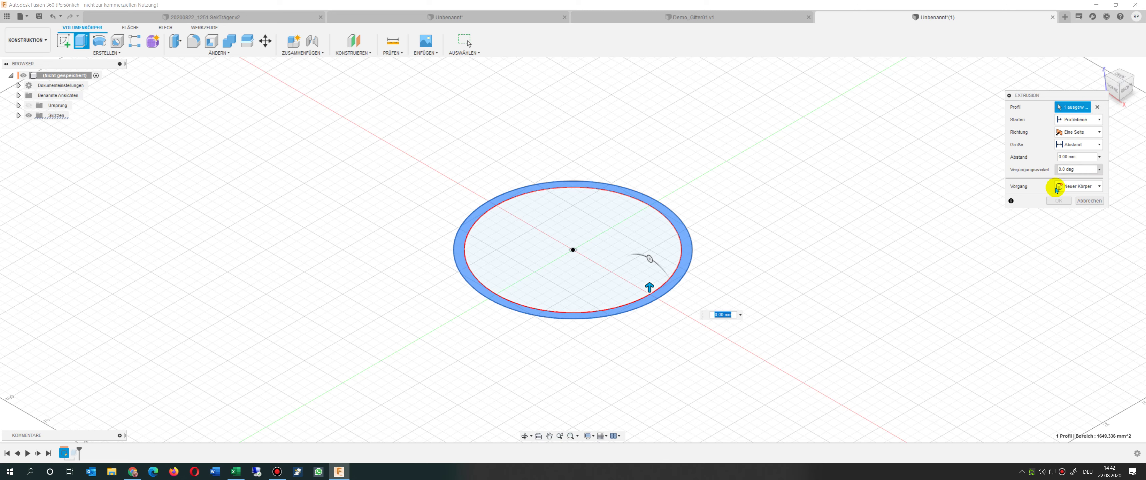
pyautogui.moveTo(1036, 95); pyautogui.dragTo(799, 131)
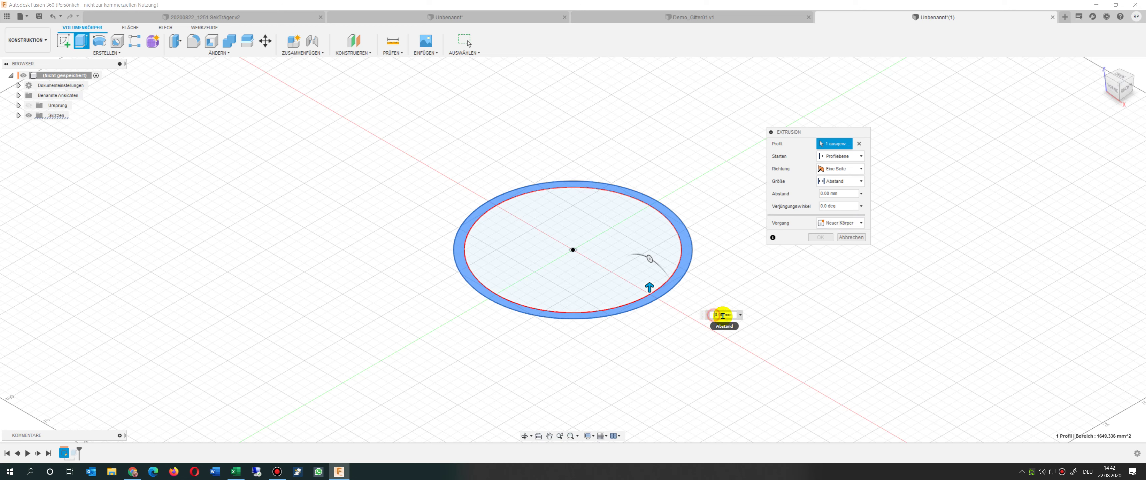
pyautogui.write('10')
pyautogui.press('Return')
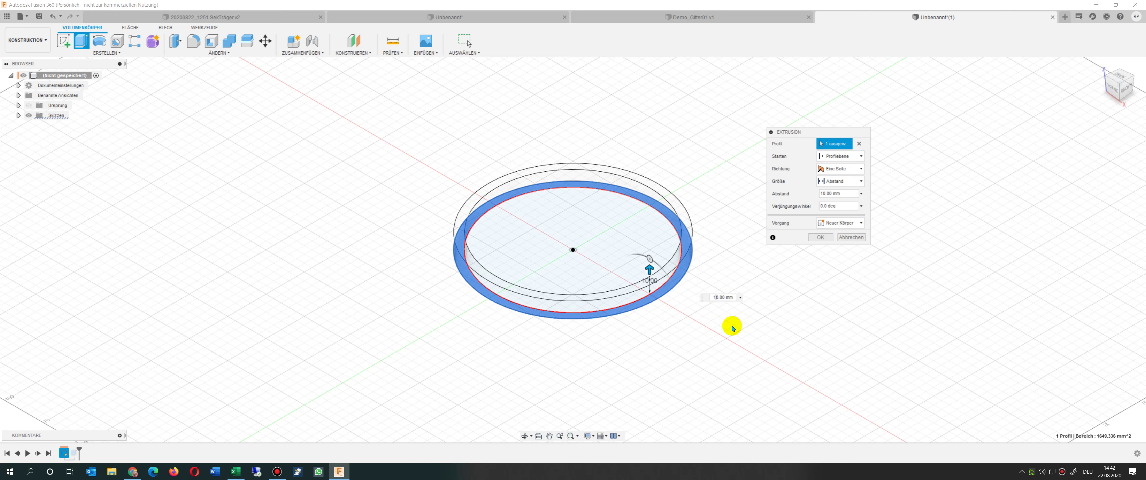
pyautogui.click(818, 237)
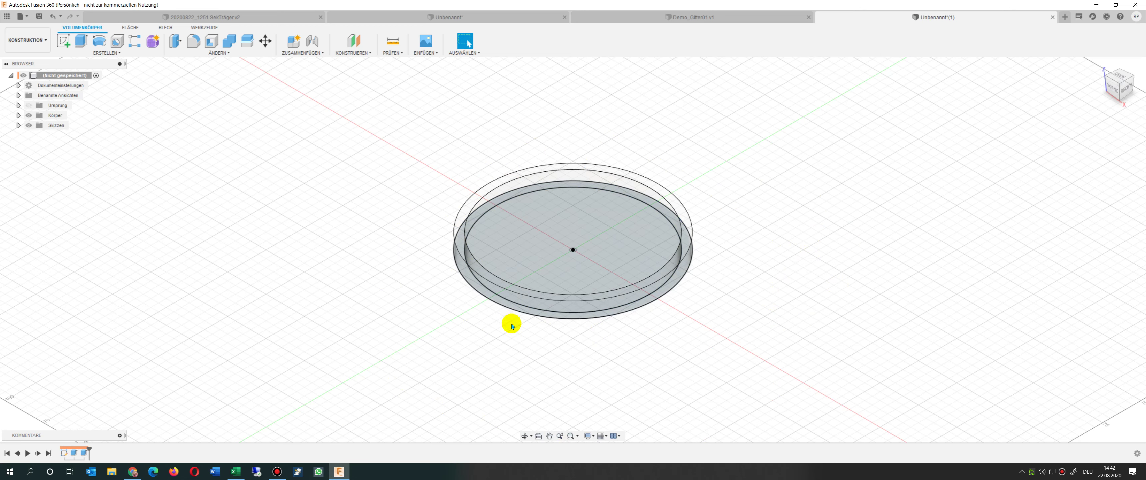
# In the Render workspace, apply glossy yellow plastic to the body
pyautogui.click(34, 46)
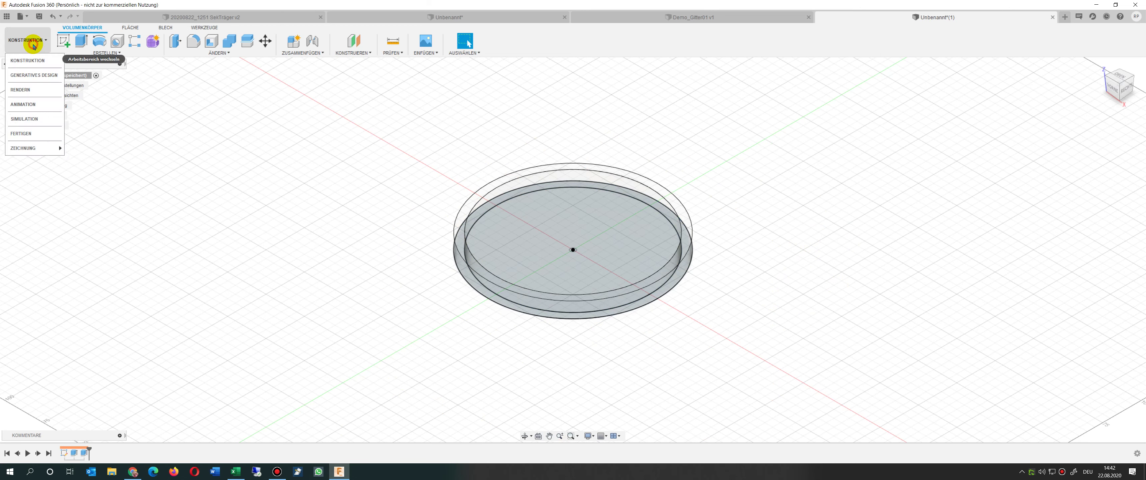
pyautogui.click(29, 91)
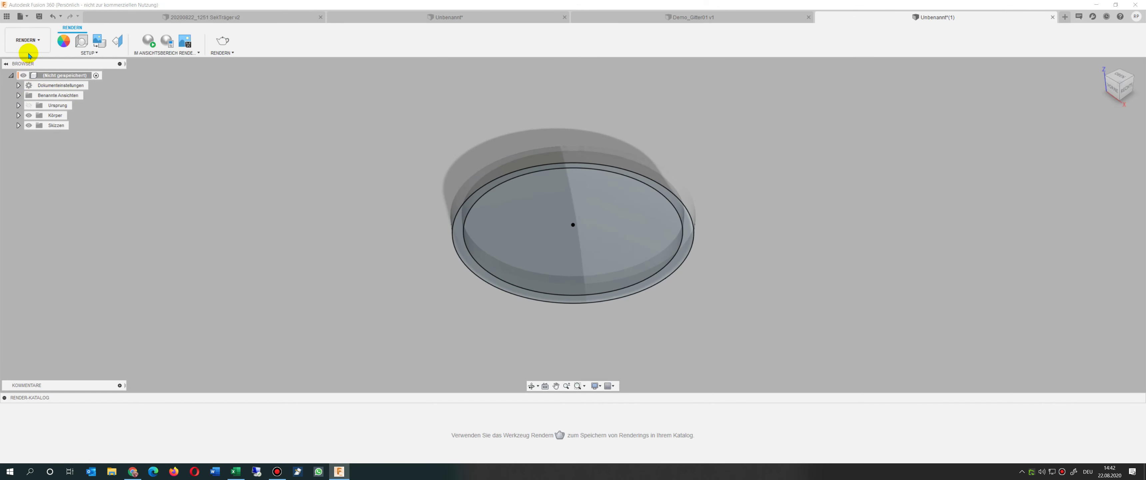
pyautogui.click(73, 47)
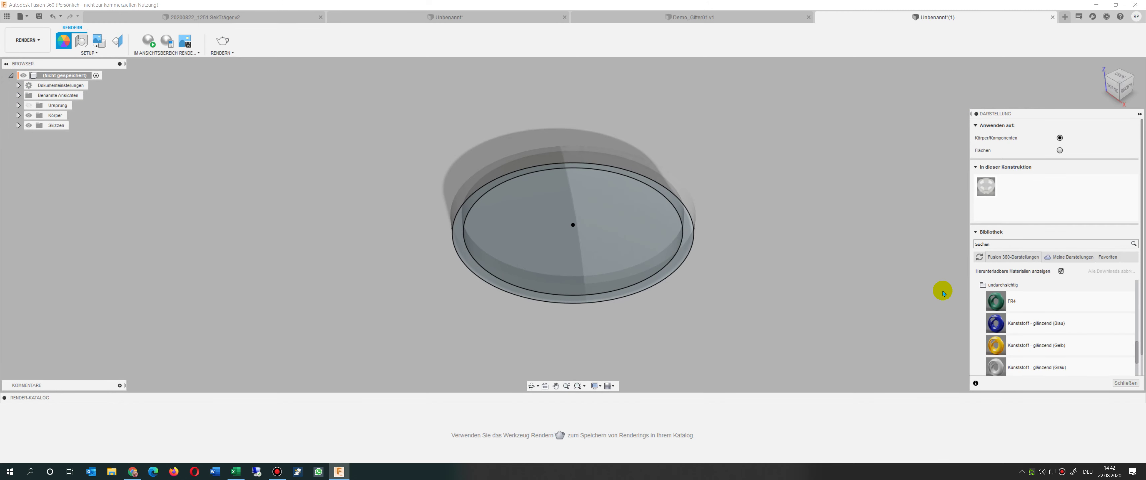
pyautogui.scroll(-3, 1022, 327)
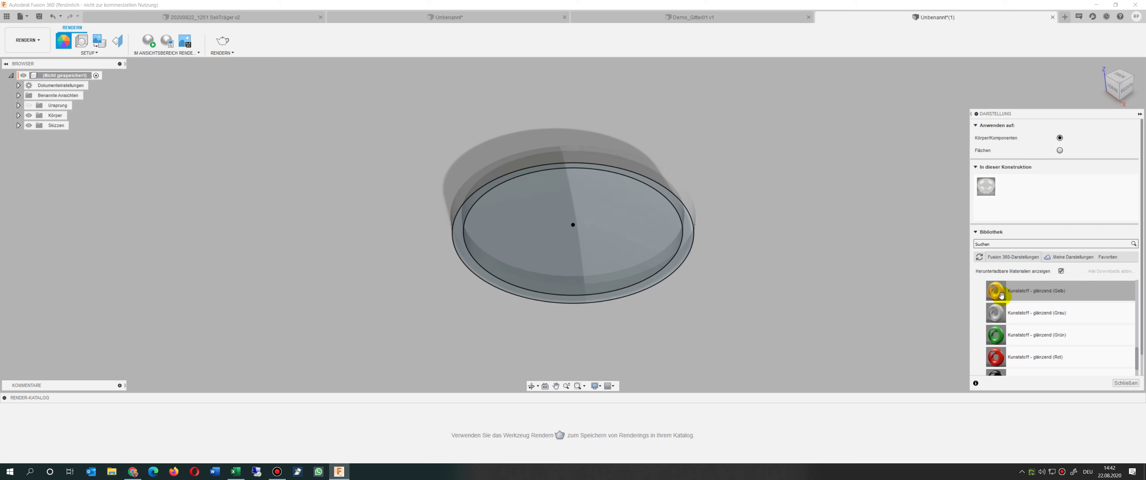
pyautogui.moveTo(1001, 295); pyautogui.dragTo(616, 225)
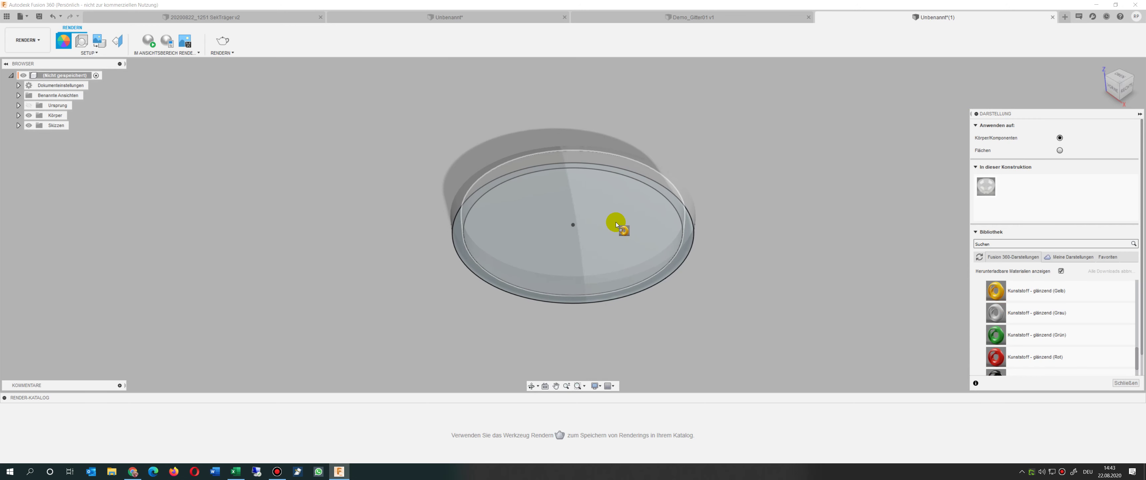
pyautogui.moveTo(619, 229); pyautogui.dragTo(595, 220)
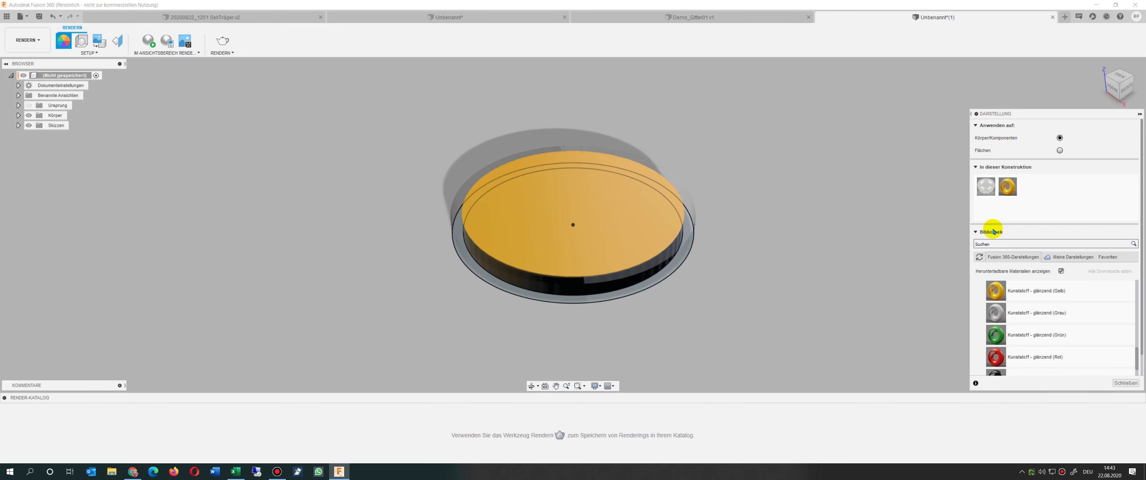
# Apply 'Kunststoff - glänzend (Grün)' from the appearance library to the disc body
pyautogui.scroll(-2, 999, 320)
pyautogui.scroll(1, 998, 320)
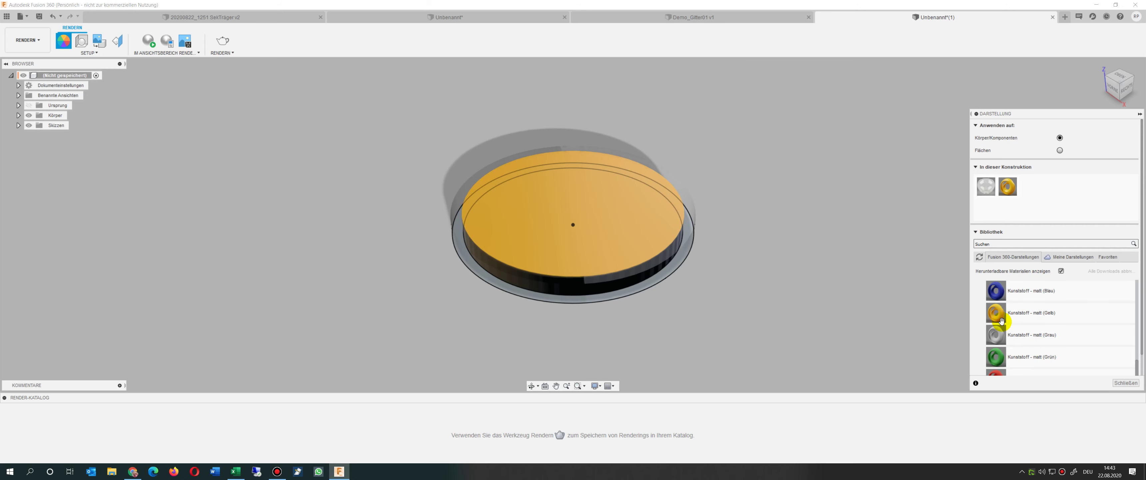
pyautogui.scroll(2, 1035, 314)
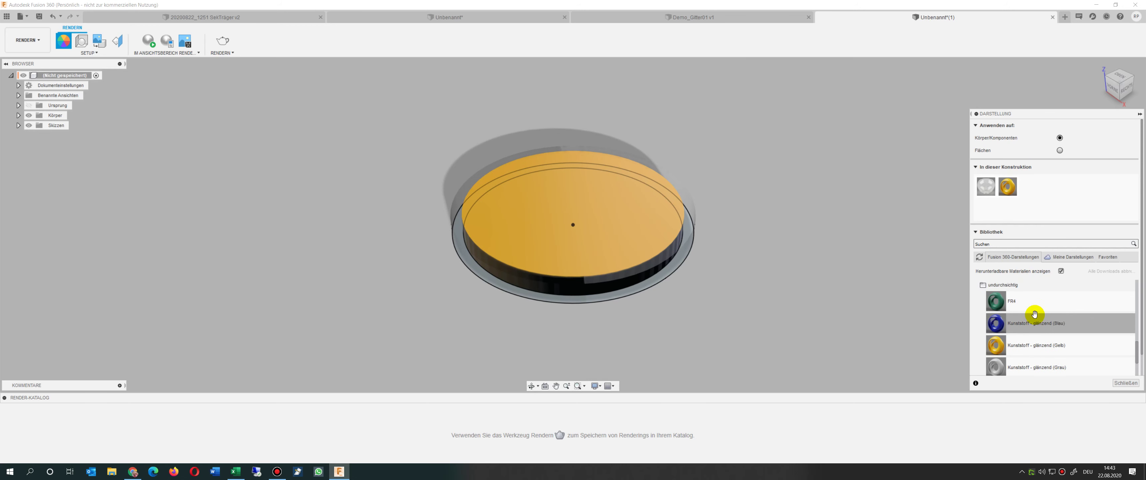
pyautogui.scroll(-2, 1025, 304)
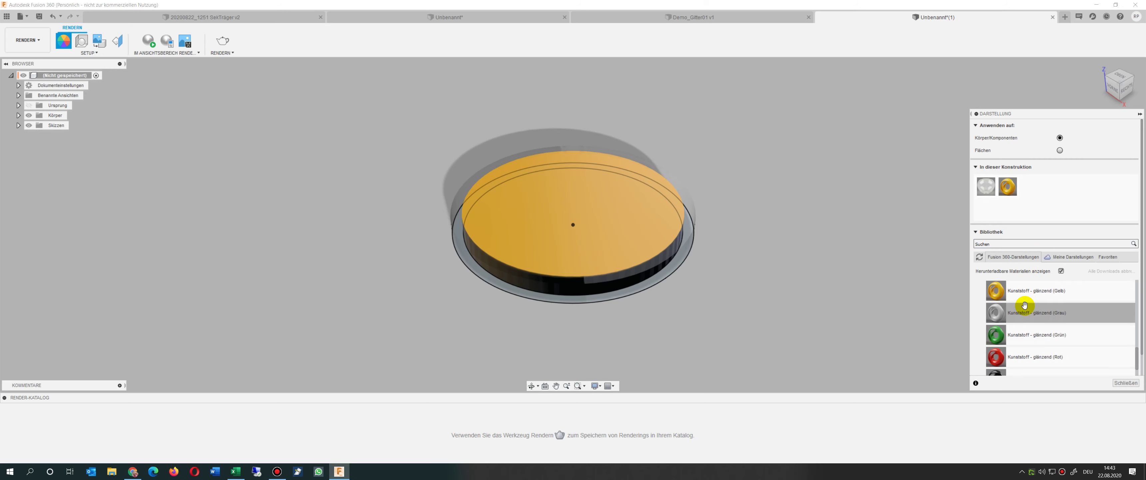
pyautogui.moveTo(996, 338); pyautogui.dragTo(685, 232)
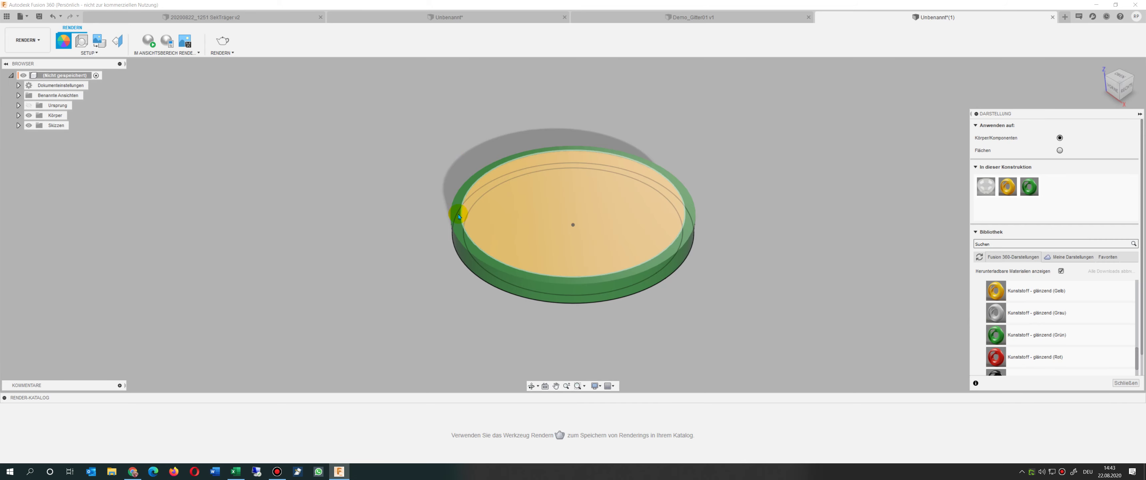
pyautogui.click(28, 40)
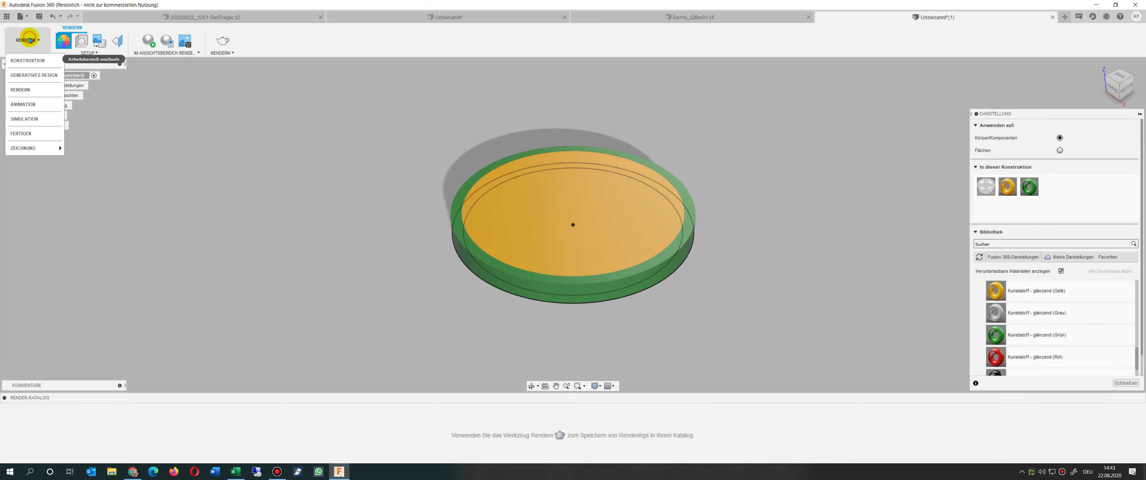
# Switch back to the KONSTRUKTION workspace and start a sketch on the horizontal ground plane
pyautogui.click(25, 60)
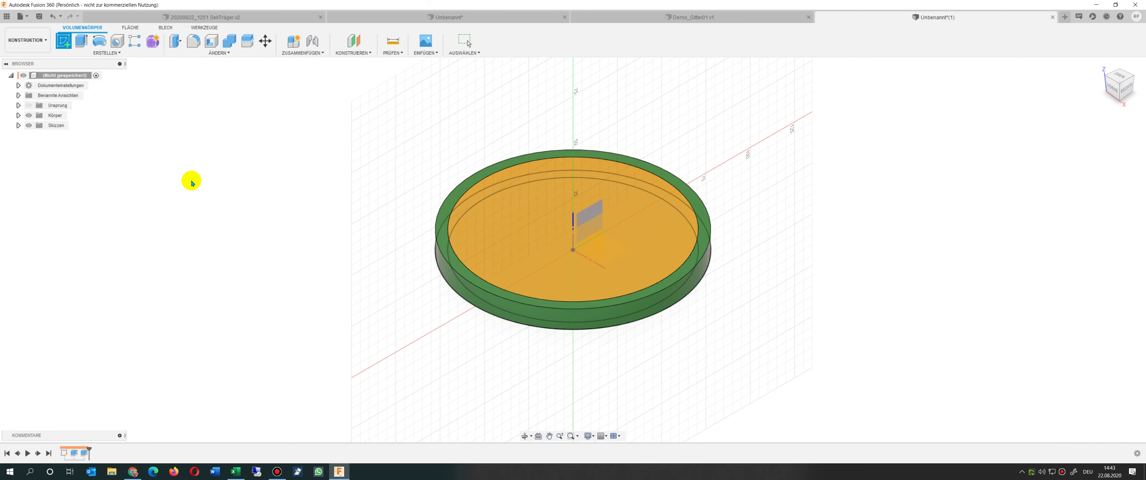
pyautogui.press('Escape')
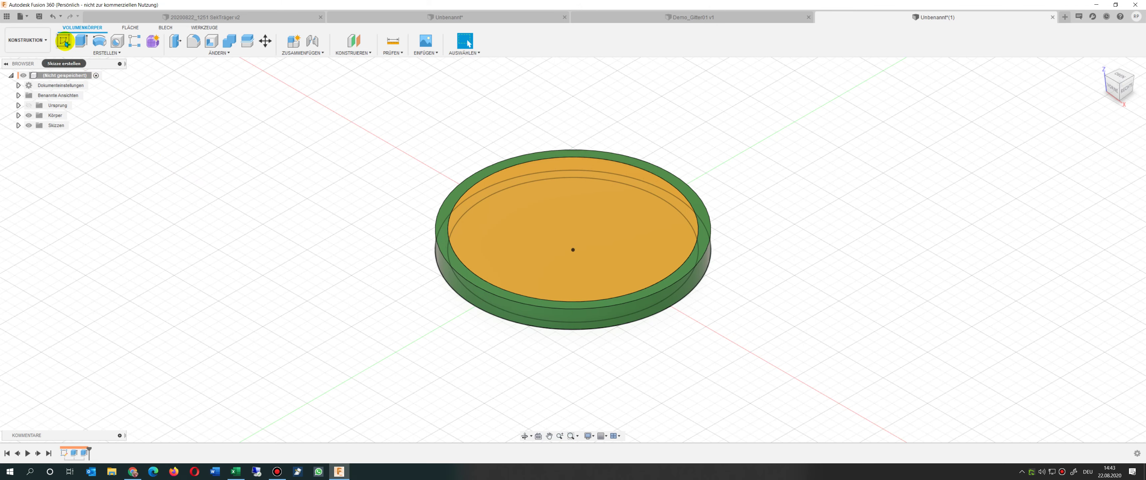
pyautogui.click(64, 41)
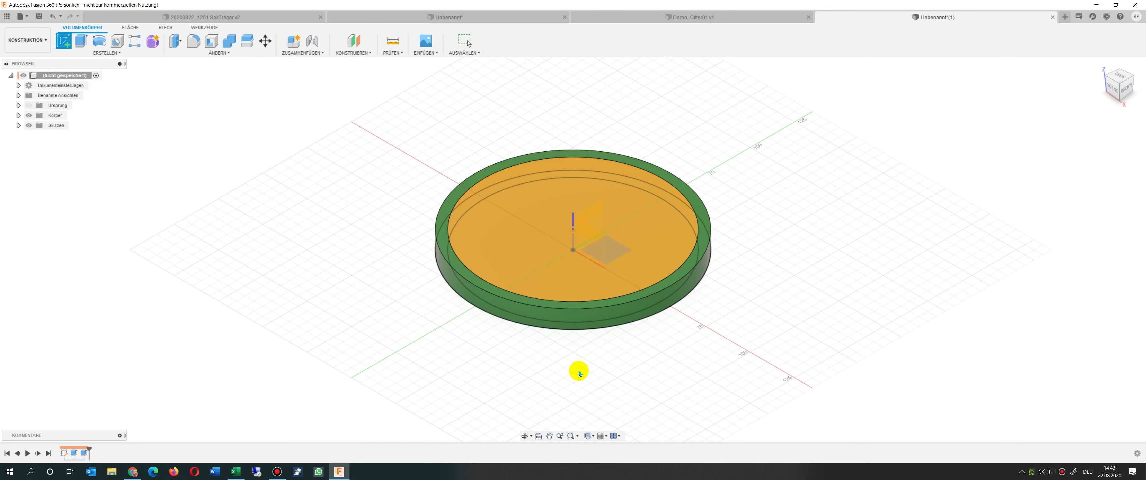
pyautogui.click(577, 379)
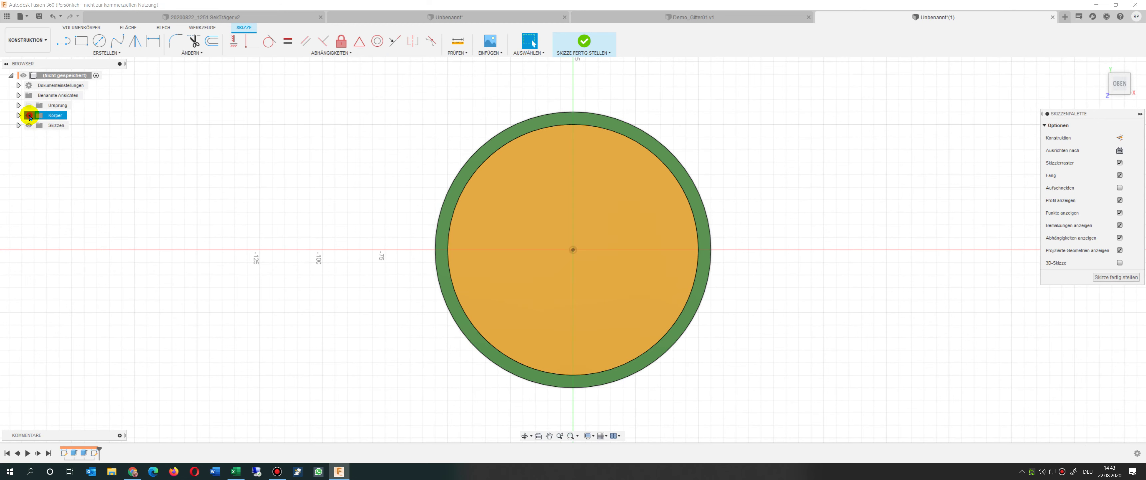
# With bodies hidden, draw a 10×10 mm rectangle at the origin and finish the sketch
pyautogui.click(29, 115)
pyautogui.click(18, 126)
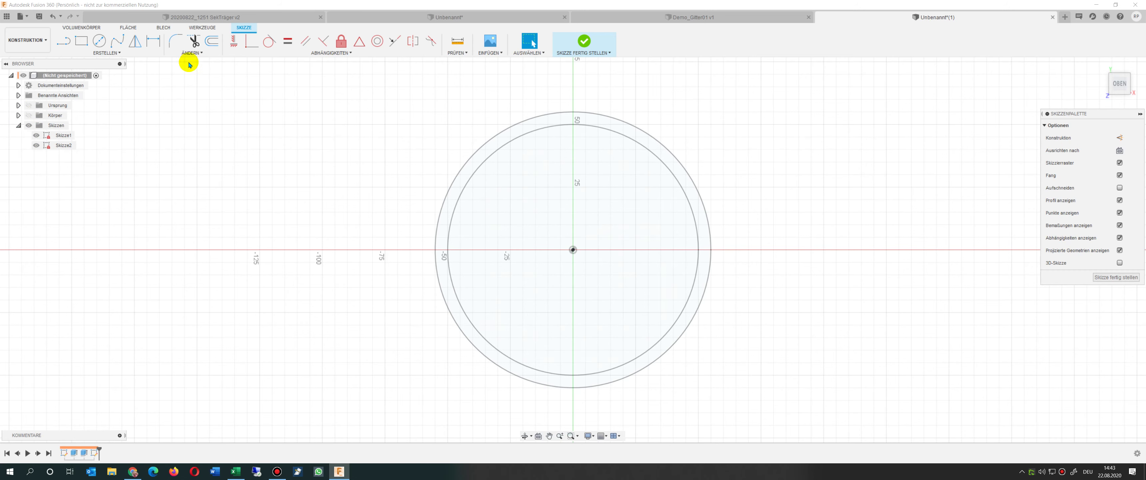
pyautogui.click(99, 42)
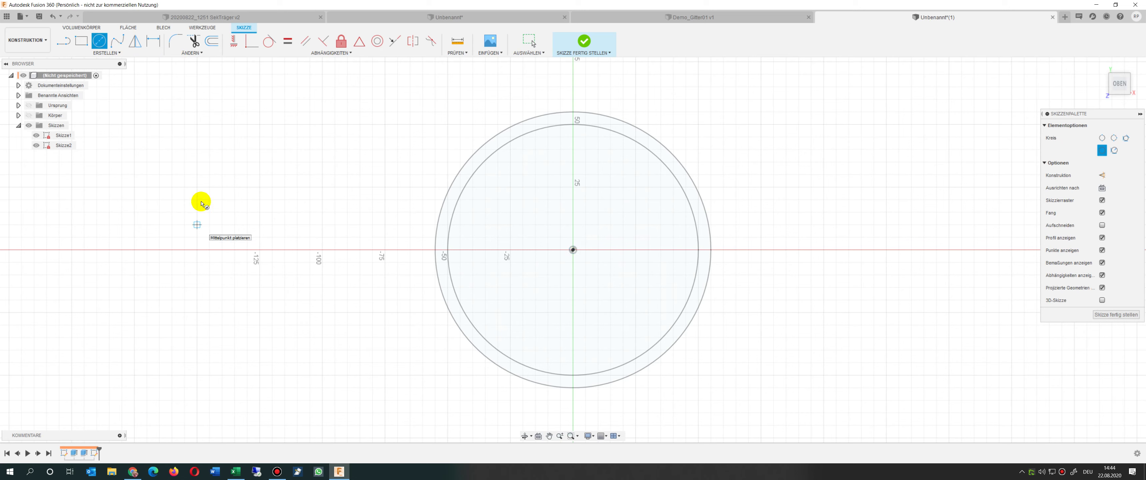
pyautogui.click(82, 42)
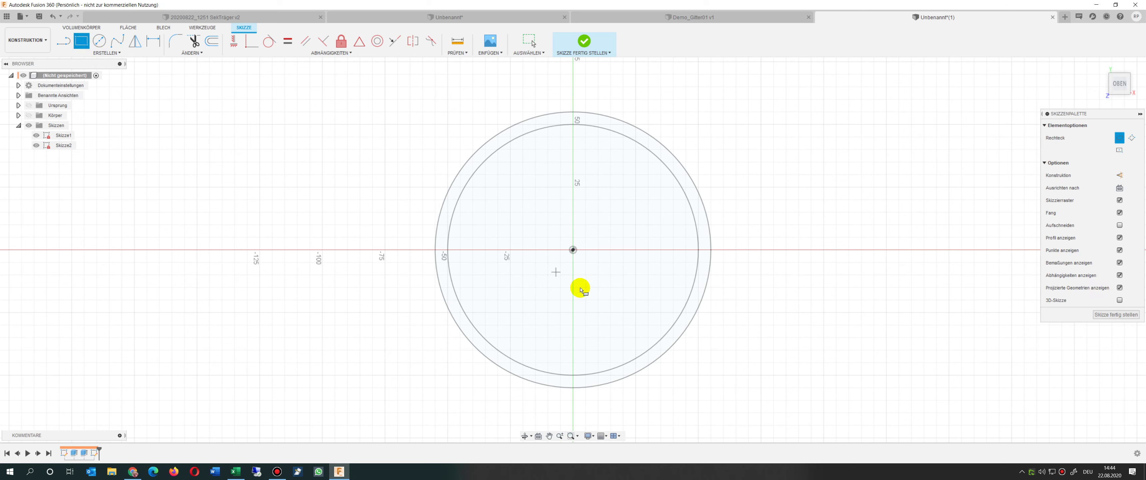
pyautogui.click(560, 238)
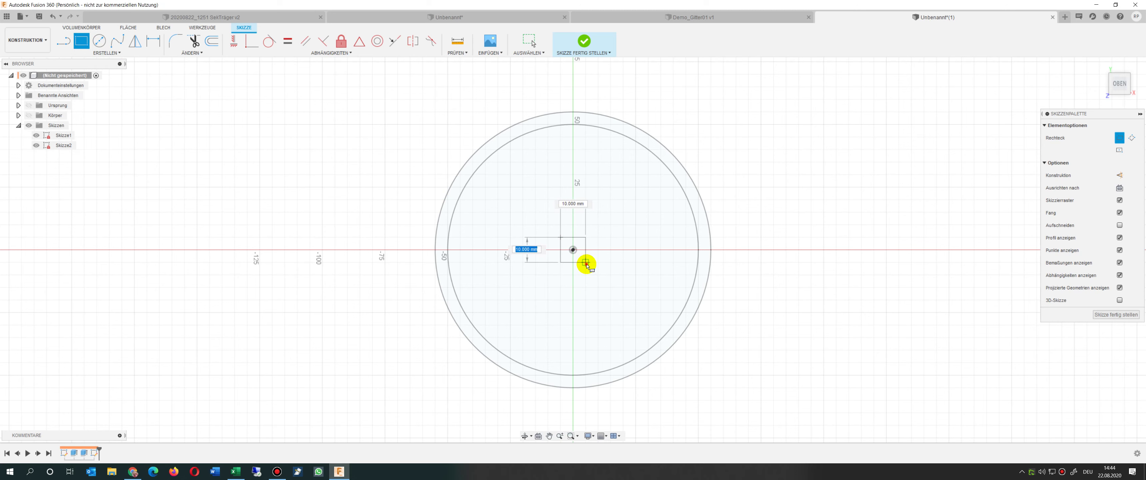
pyautogui.click(587, 264)
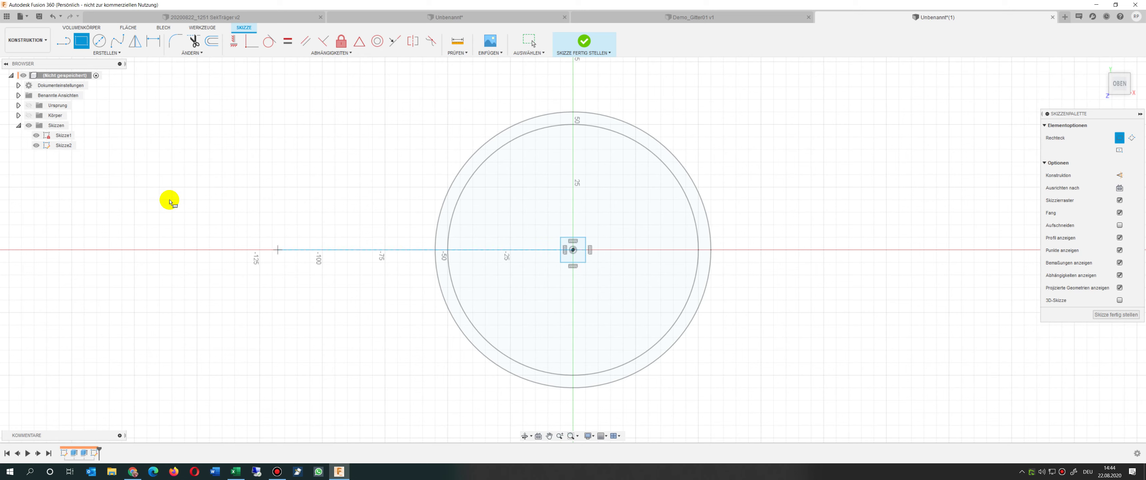
pyautogui.press('Escape')
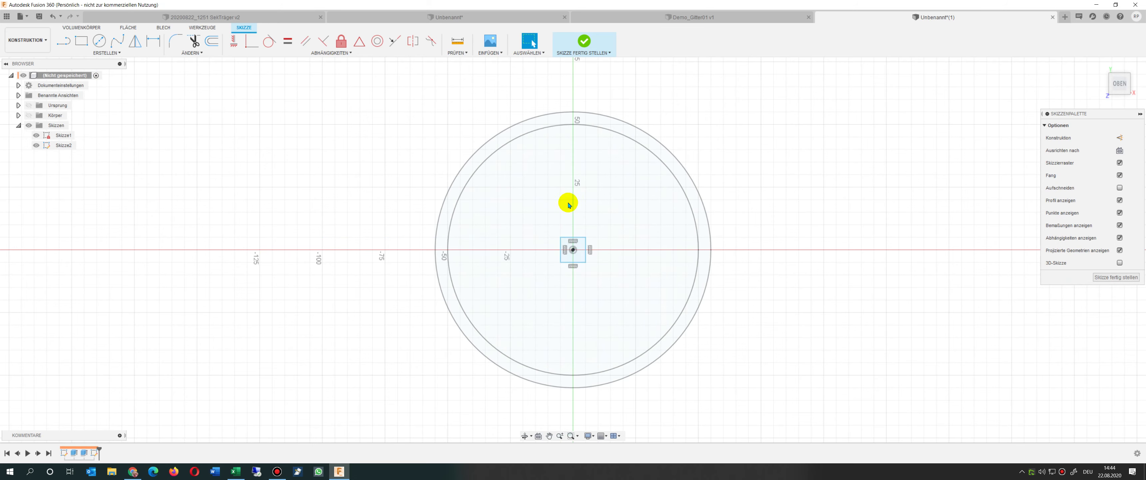
pyautogui.click(588, 45)
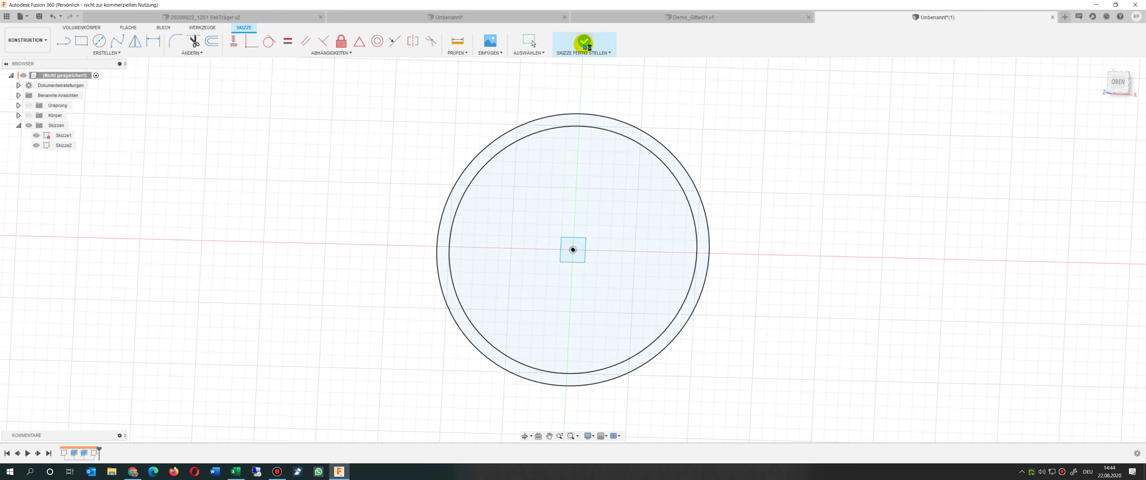
# Extrude the square profile 10 mm as an Ausschneiden cut through the disc
pyautogui.click(572, 257)
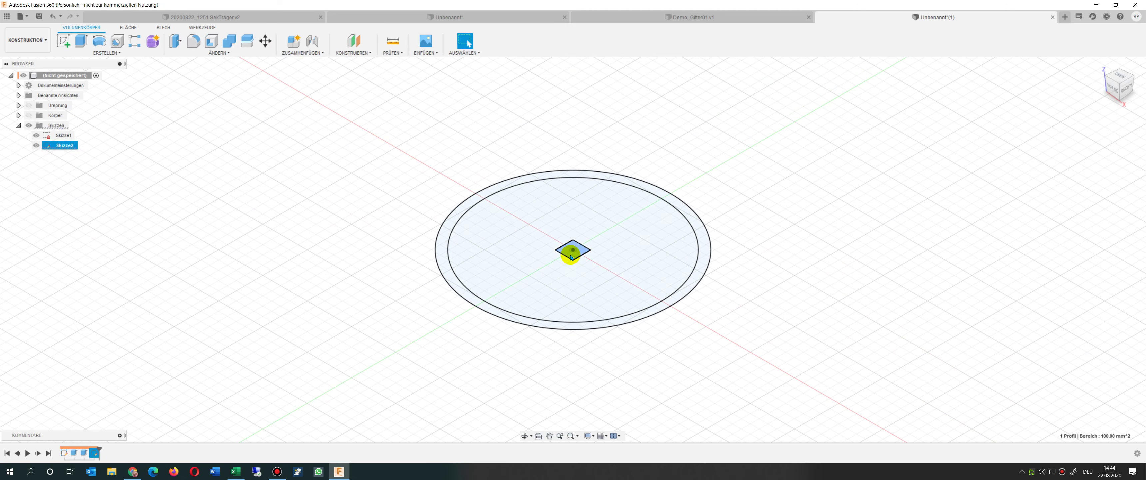
pyautogui.click(83, 42)
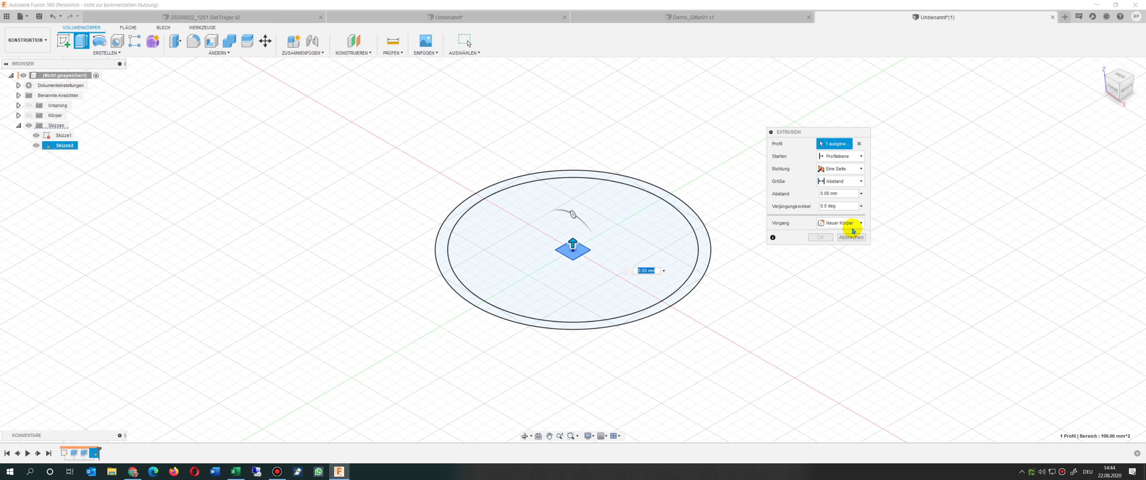
pyautogui.click(845, 223)
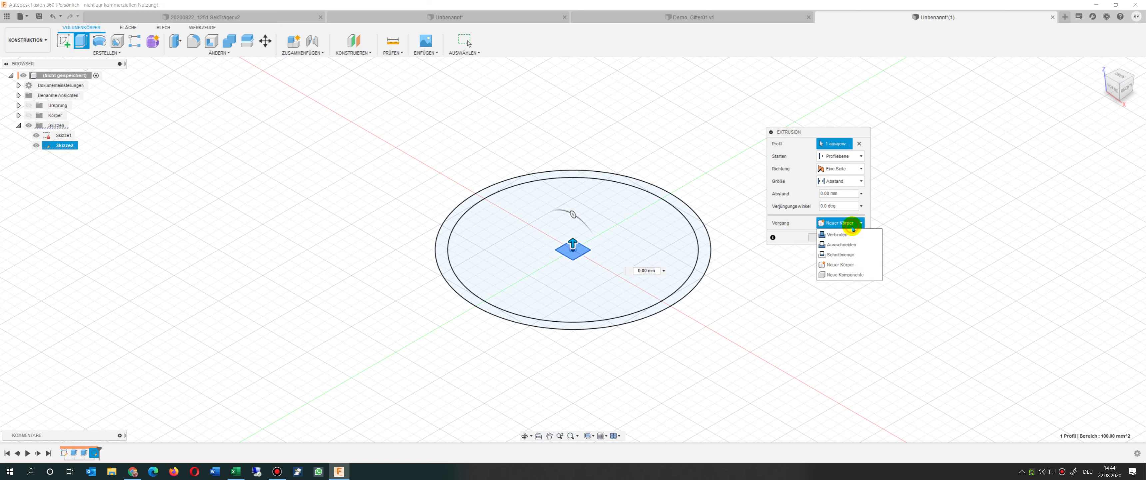
pyautogui.click(850, 244)
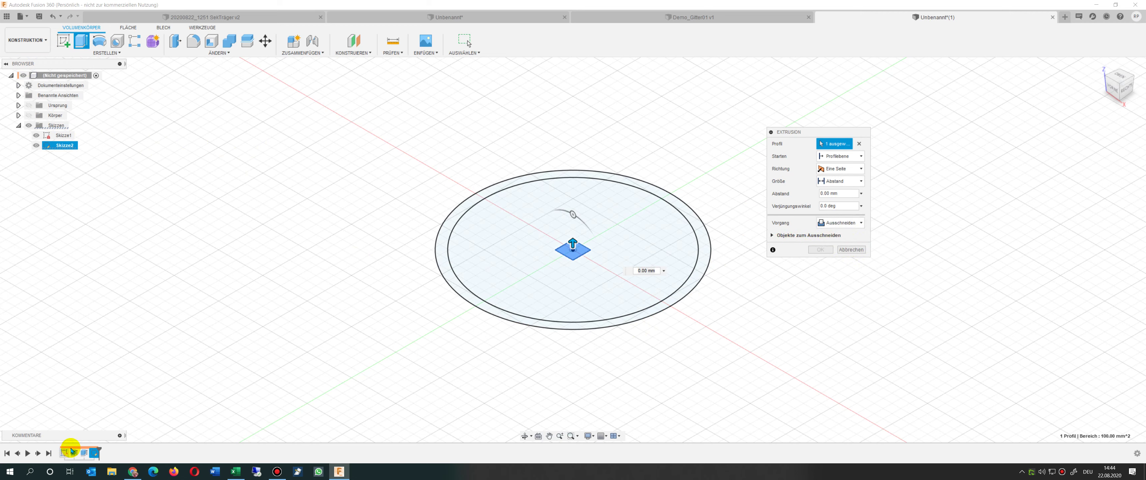
pyautogui.click(29, 116)
pyautogui.write('10')
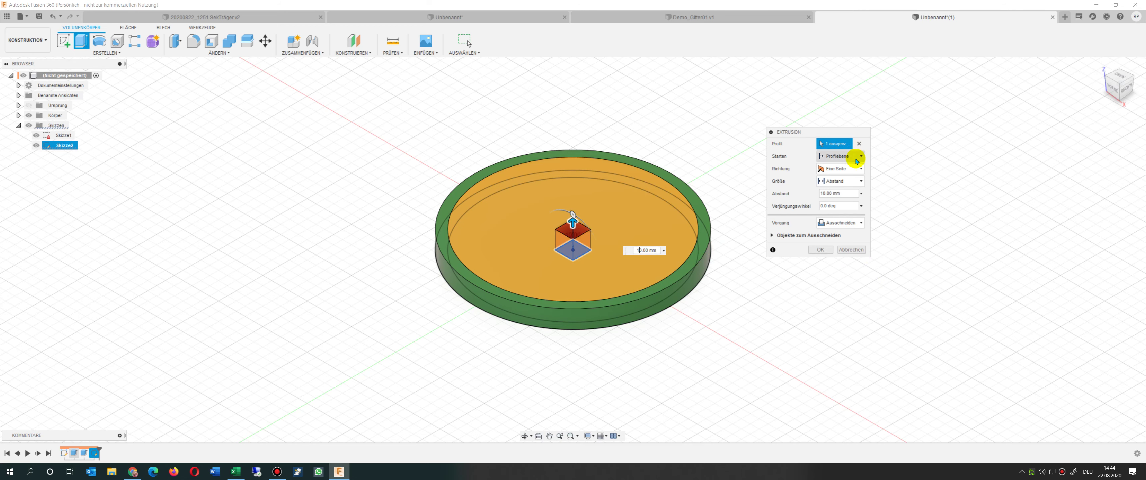
pyautogui.click(819, 250)
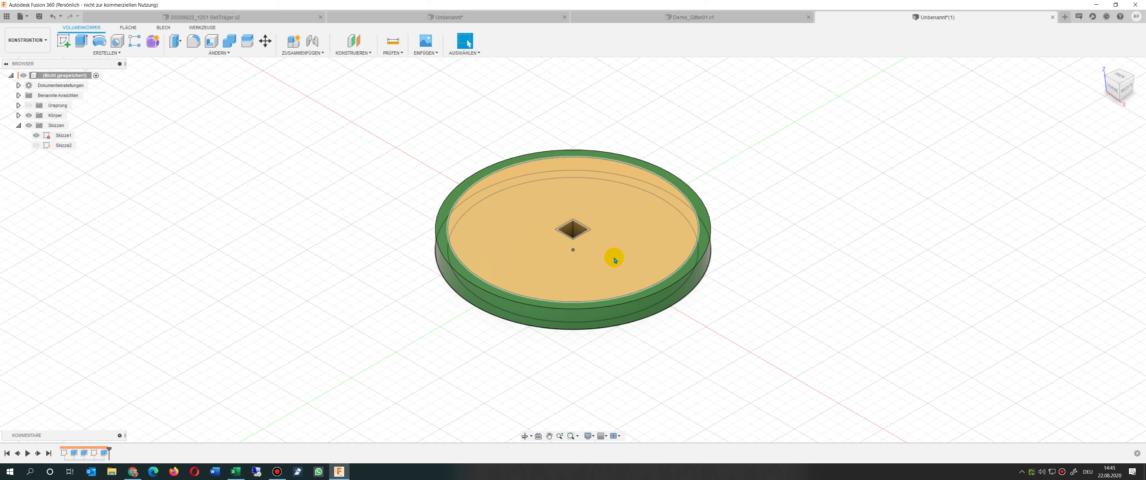
pyautogui.moveTo(615, 257); pyautogui.dragTo(606, 266, button='middle')
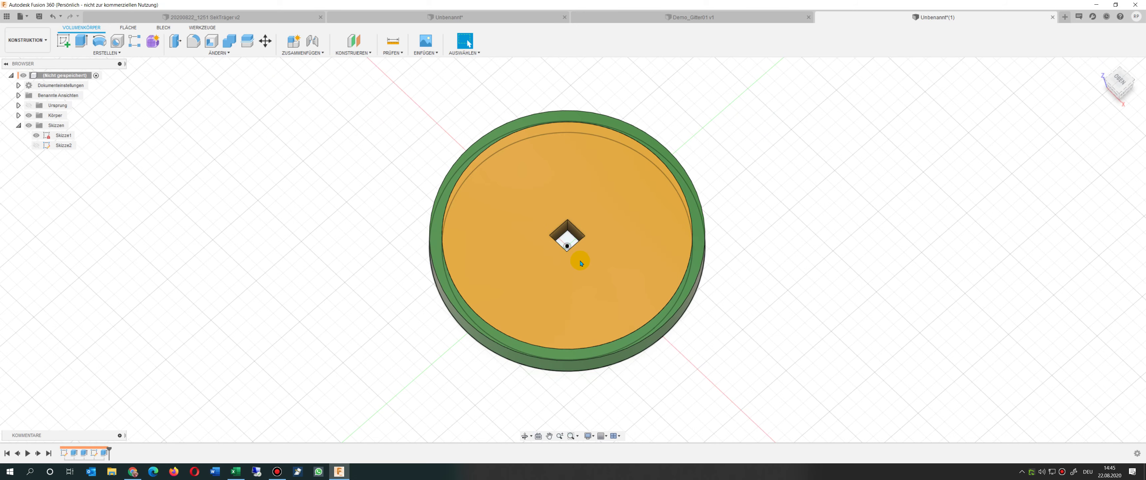
pyautogui.keyDown('shift'); pyautogui.moveTo(584, 251); pyautogui.dragTo(587, 263, button='middle'); pyautogui.keyUp('shift')
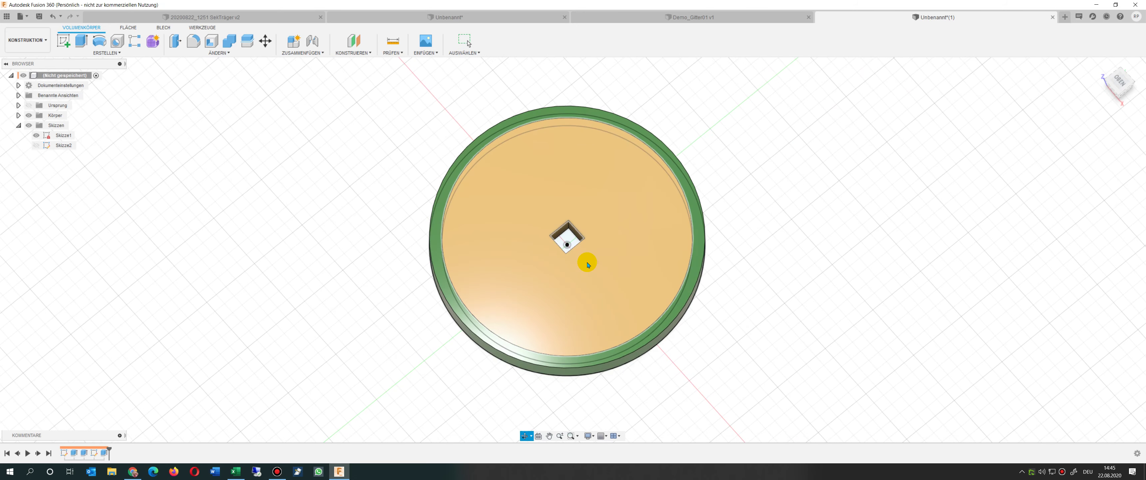
pyautogui.scroll(2, 587, 260)
pyautogui.scroll(3, 587, 261)
pyautogui.scroll(2, 573, 245)
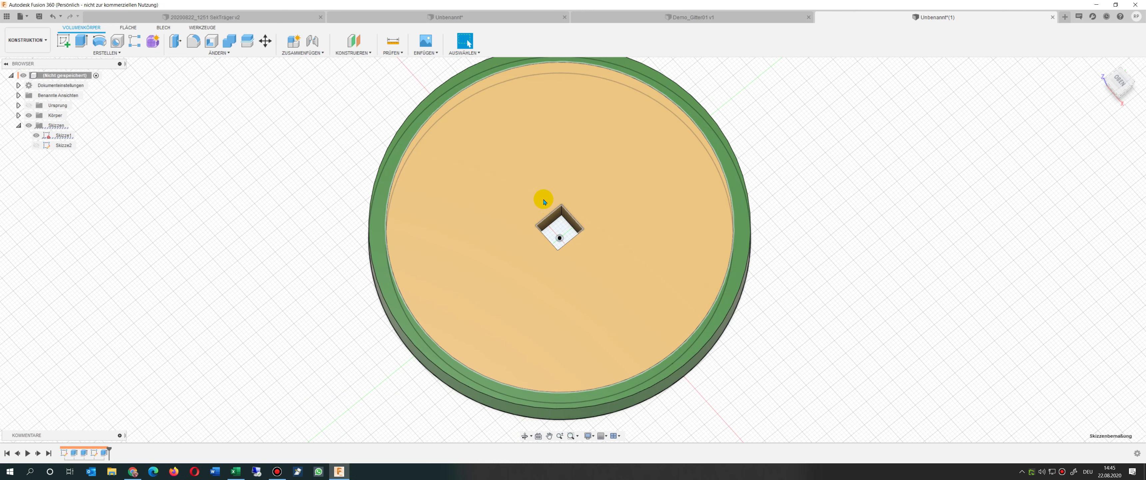
pyautogui.click(105, 454)
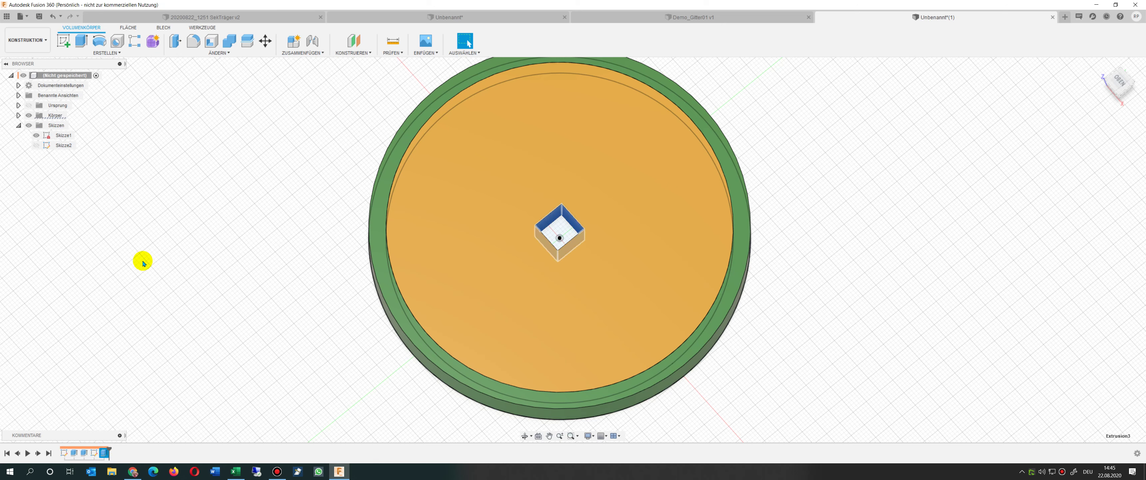
# Start a rectangular pattern and set its second direction type to Symmetrisch
pyautogui.click(106, 53)
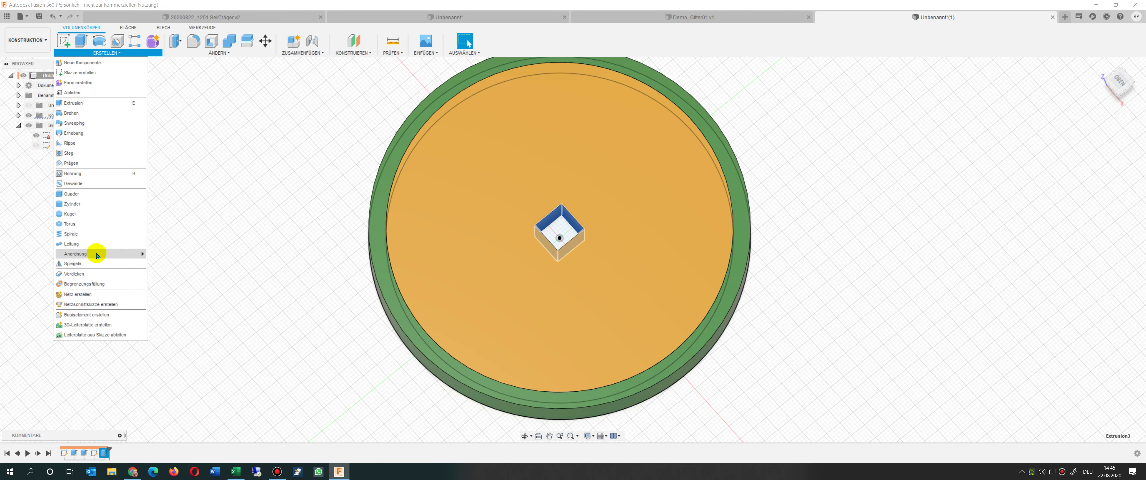
pyautogui.click(196, 254)
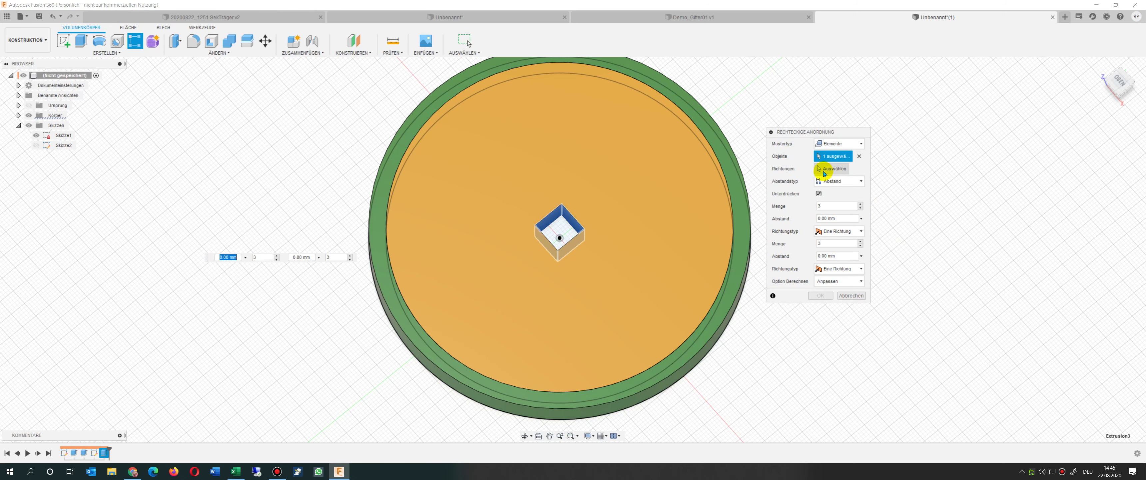
pyautogui.click(835, 231)
pyautogui.click(833, 253)
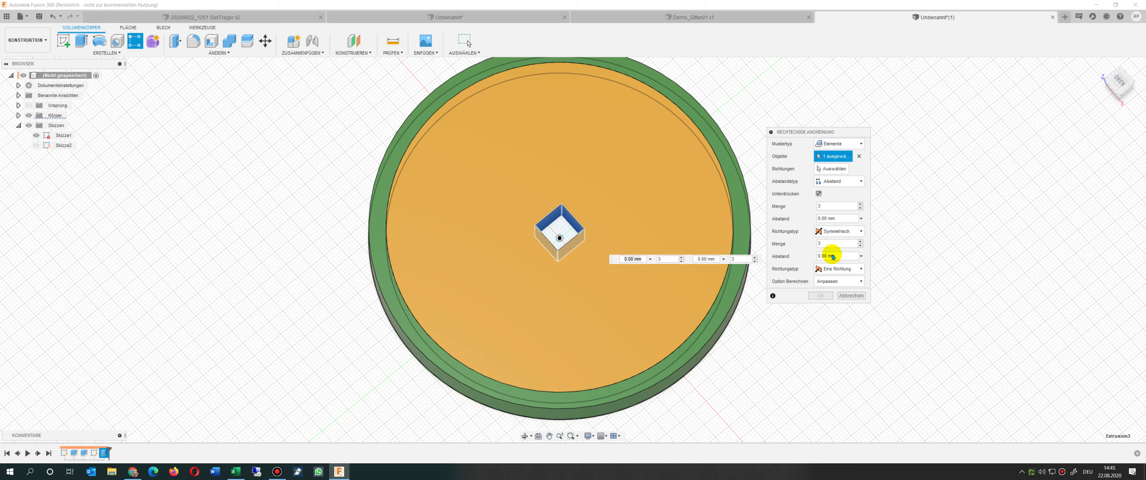
pyautogui.click(837, 268)
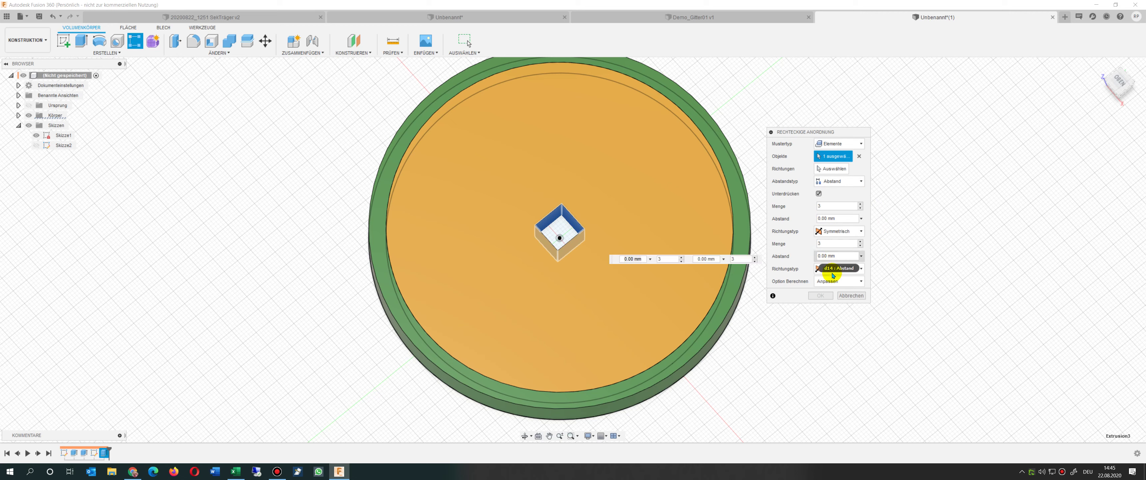
pyautogui.click(838, 280)
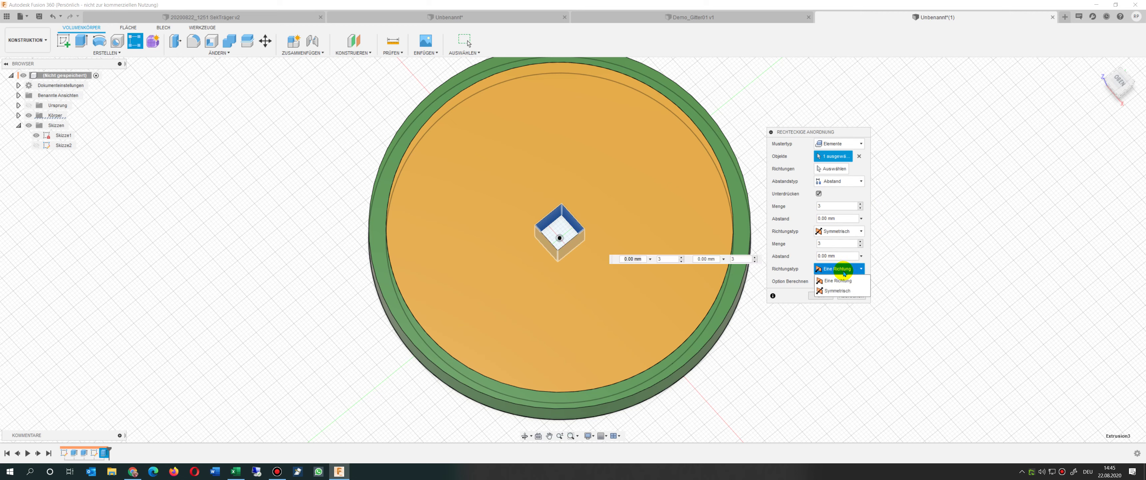
pyautogui.click(837, 290)
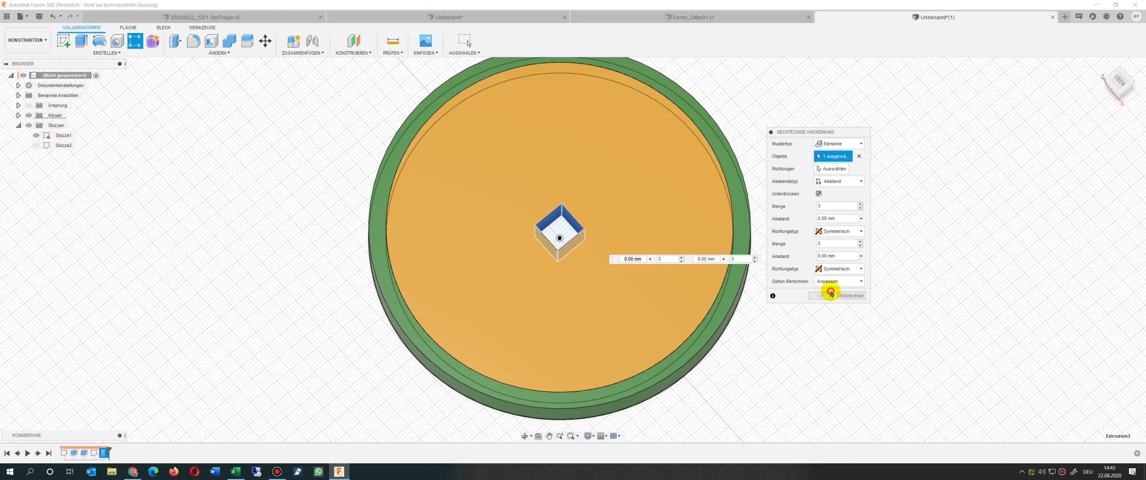
# Toggle body and sketch visibility in the browser, leaving the bodies hidden
pyautogui.scroll(2, 564, 229)
pyautogui.scroll(1, 564, 229)
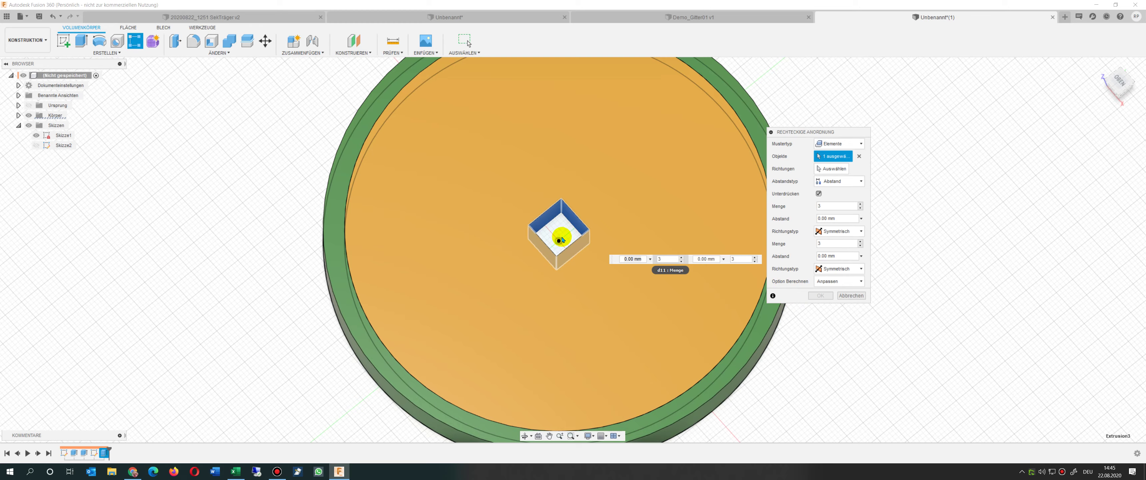
pyautogui.scroll(2, 561, 239)
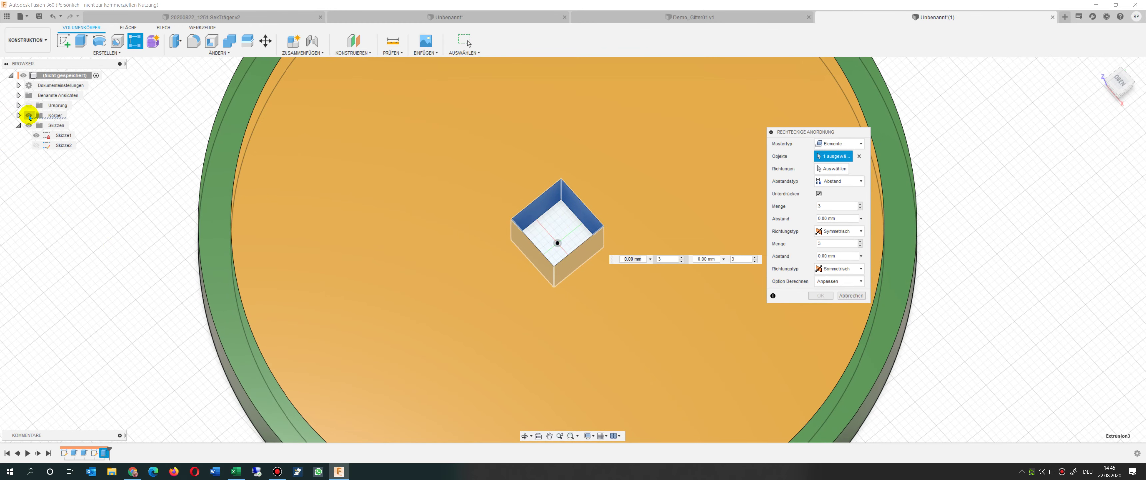
pyautogui.click(28, 115)
pyautogui.click(28, 126)
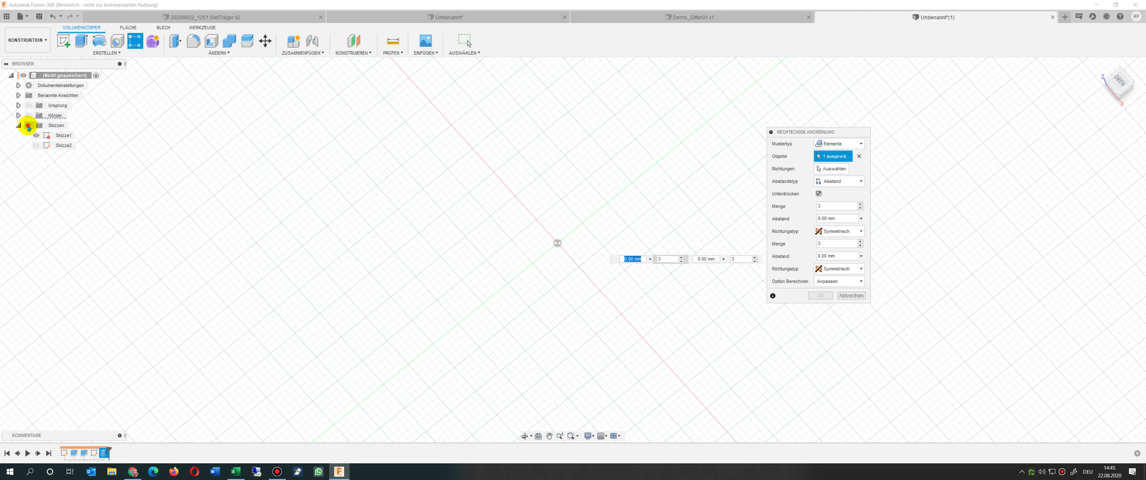
pyautogui.click(28, 126)
pyautogui.click(29, 116)
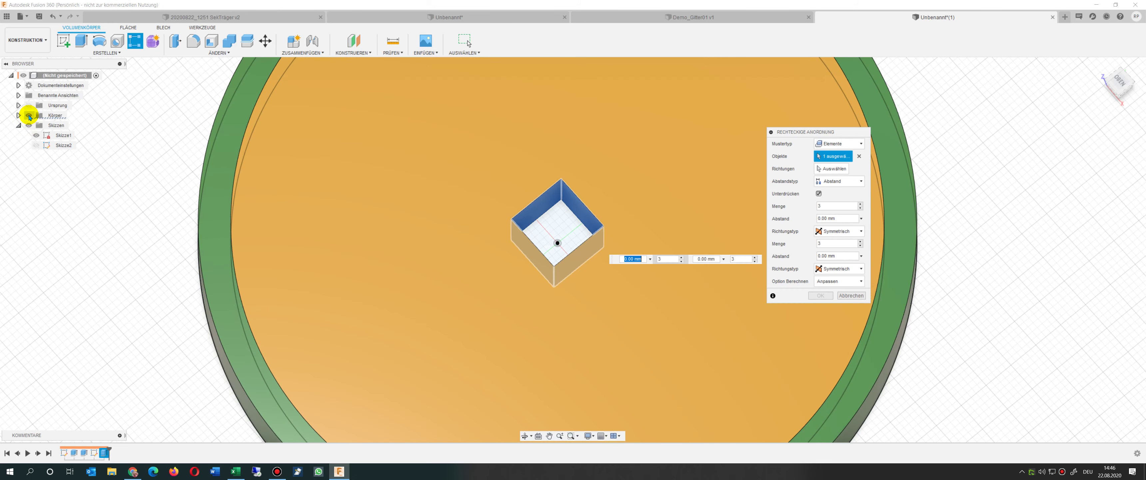
pyautogui.click(29, 116)
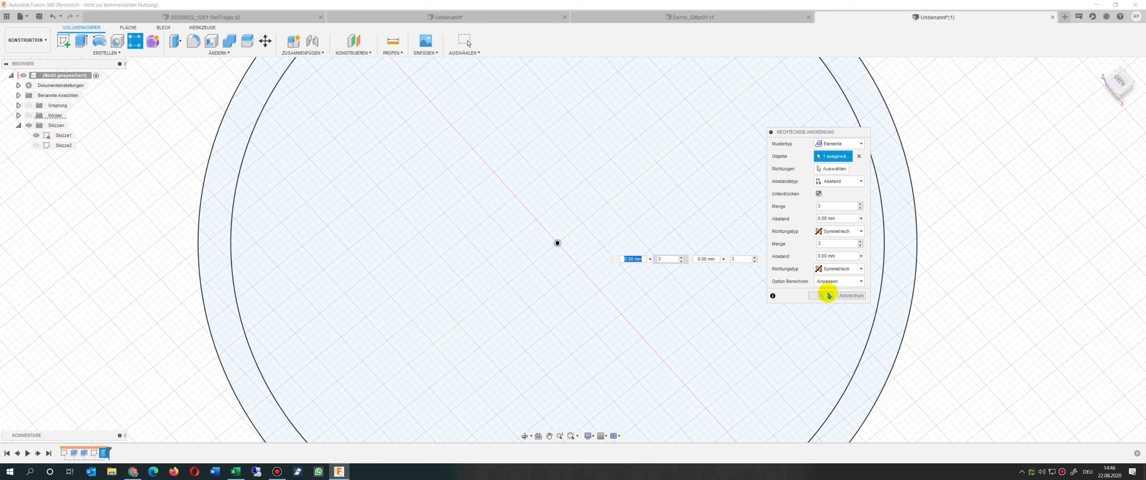
# Pick both sketch axes as the pattern directions and show the bodies again
pyautogui.click(831, 168)
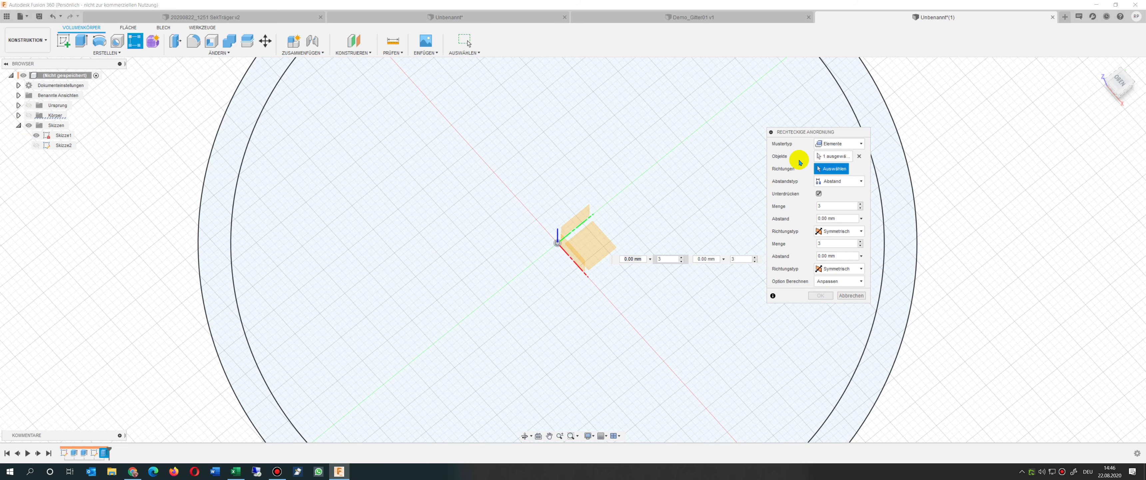
pyautogui.click(579, 229)
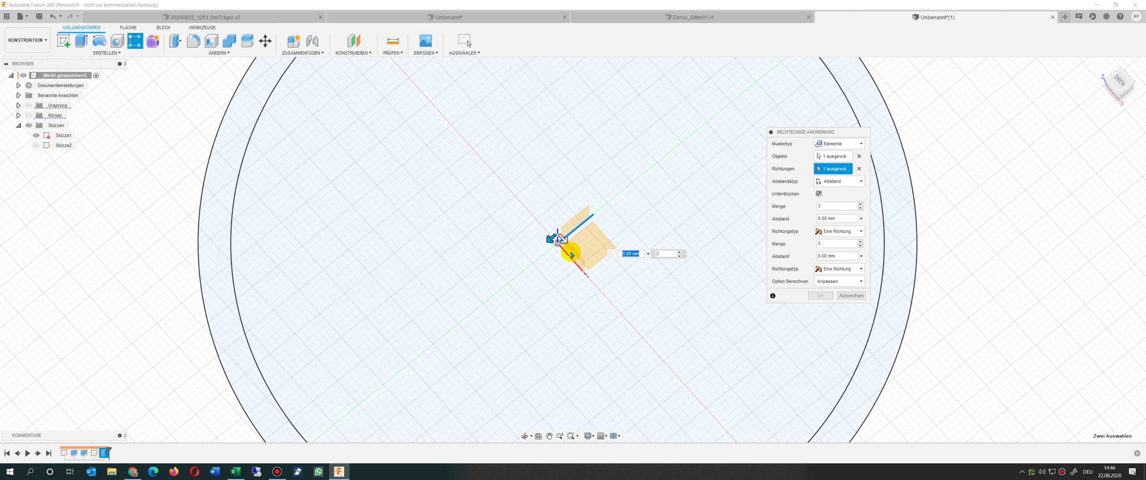
pyautogui.click(572, 262)
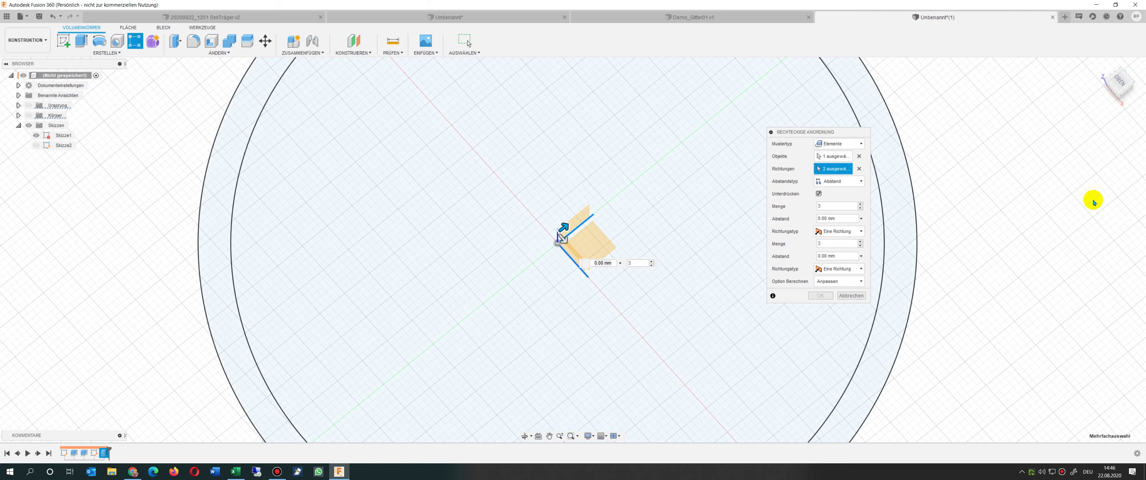
pyautogui.click(563, 228)
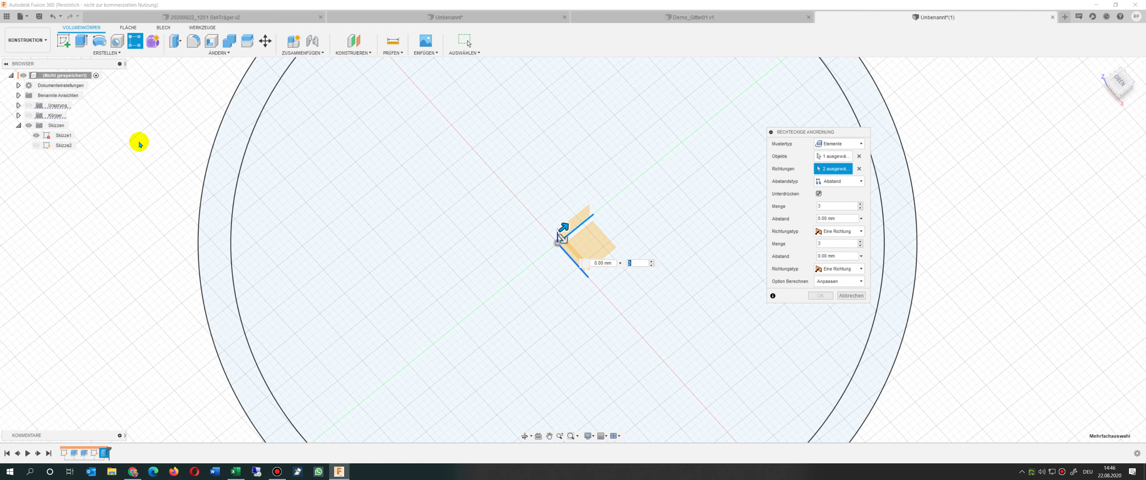
pyautogui.click(28, 115)
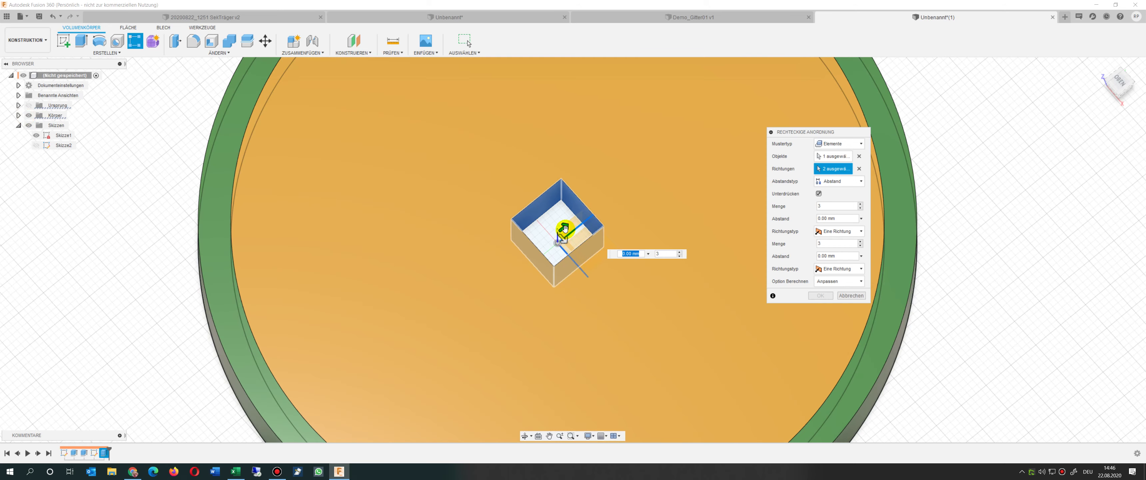
# Space the copies 22 mm and 20 mm apart, both directions Symmetrisch
pyautogui.moveTo(564, 228); pyautogui.dragTo(702, 181)
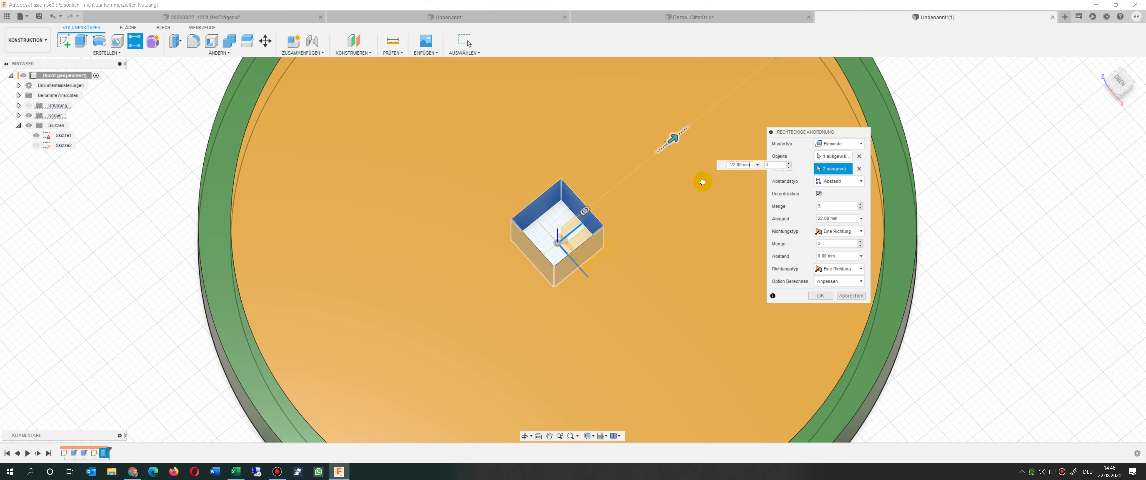
pyautogui.scroll(-2, 670, 230)
pyautogui.scroll(-2, 670, 230)
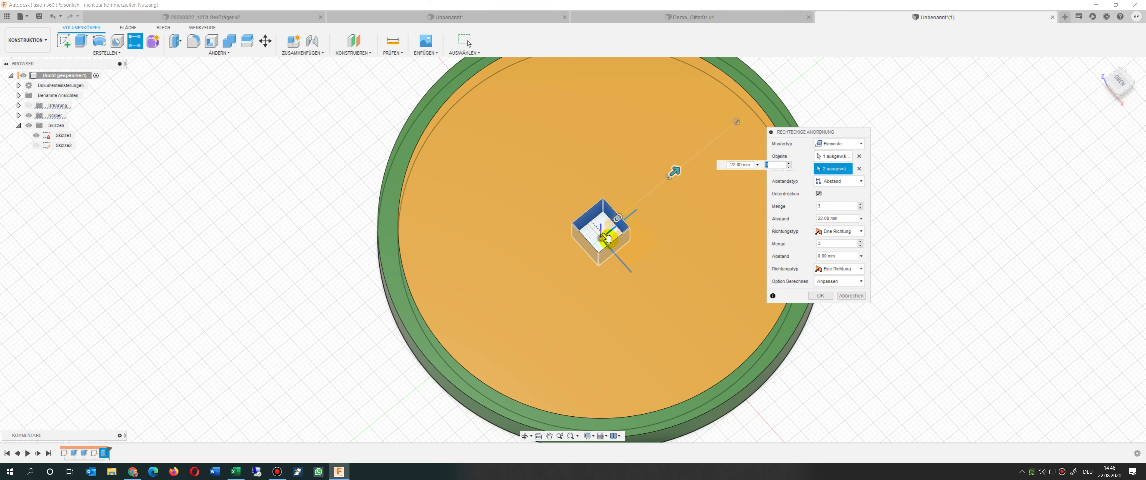
pyautogui.moveTo(608, 238); pyautogui.dragTo(643, 313)
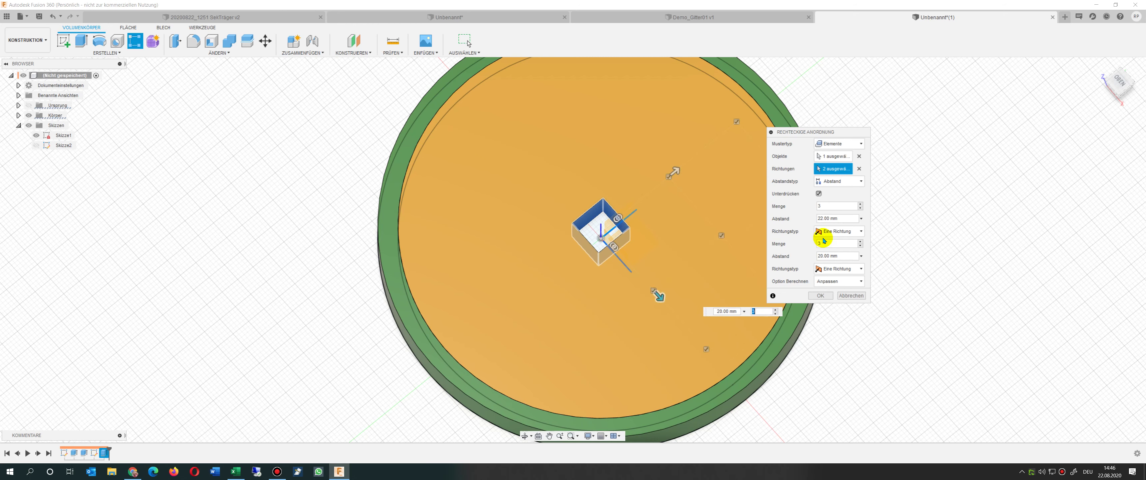
pyautogui.click(837, 231)
pyautogui.click(831, 250)
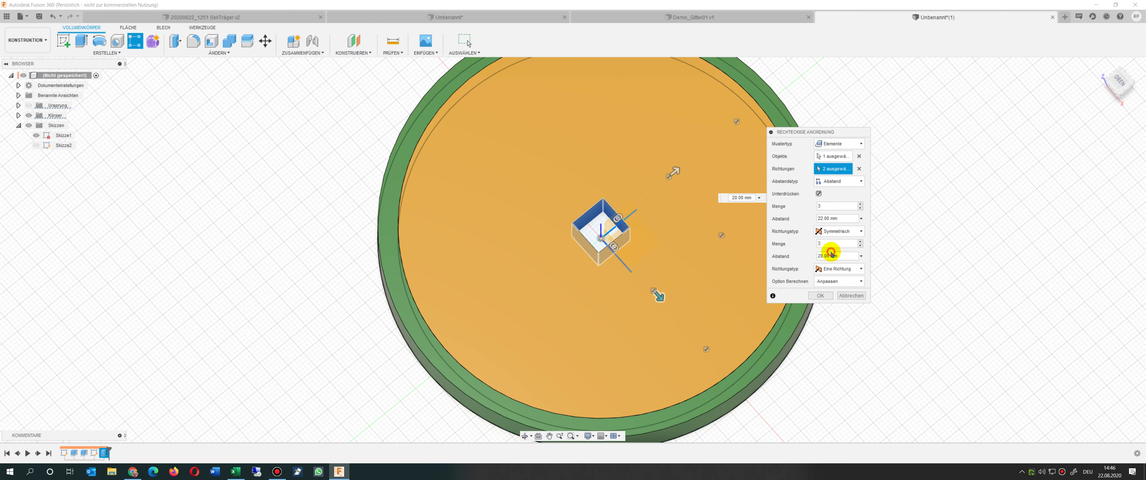
pyautogui.click(836, 268)
pyautogui.click(831, 287)
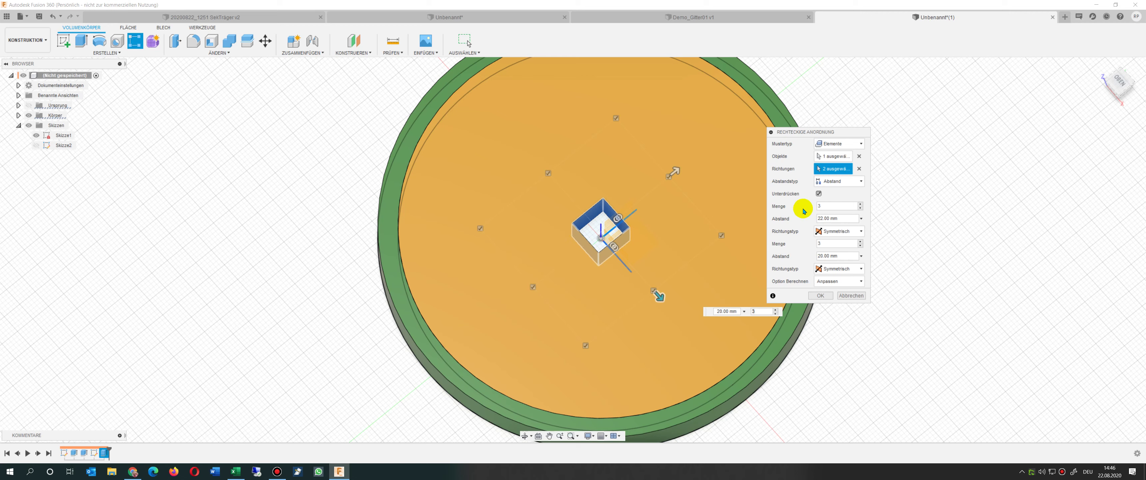
# Set pattern quantities to 6 and 5 with 20 mm second-direction spacing
pyautogui.click(861, 203)
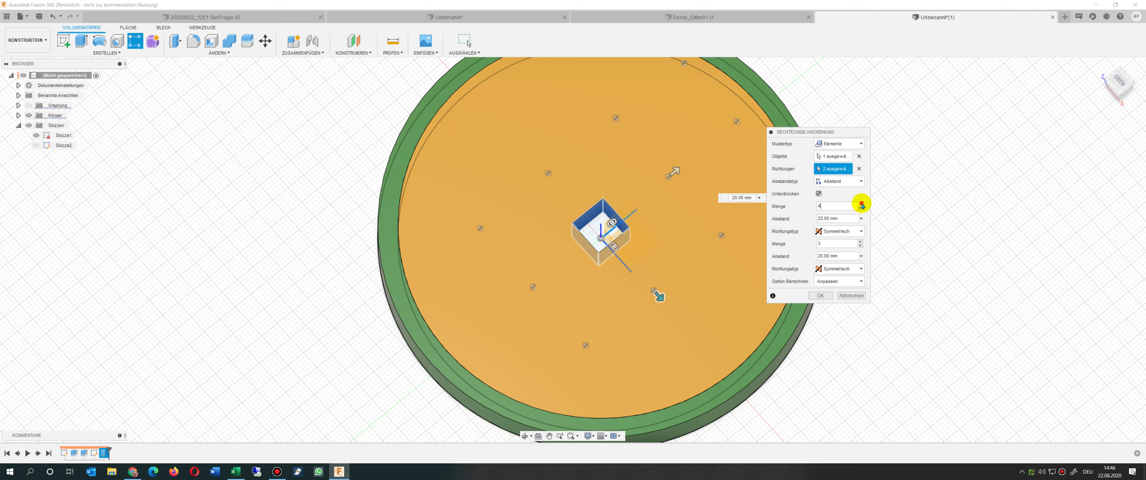
pyautogui.click(861, 204)
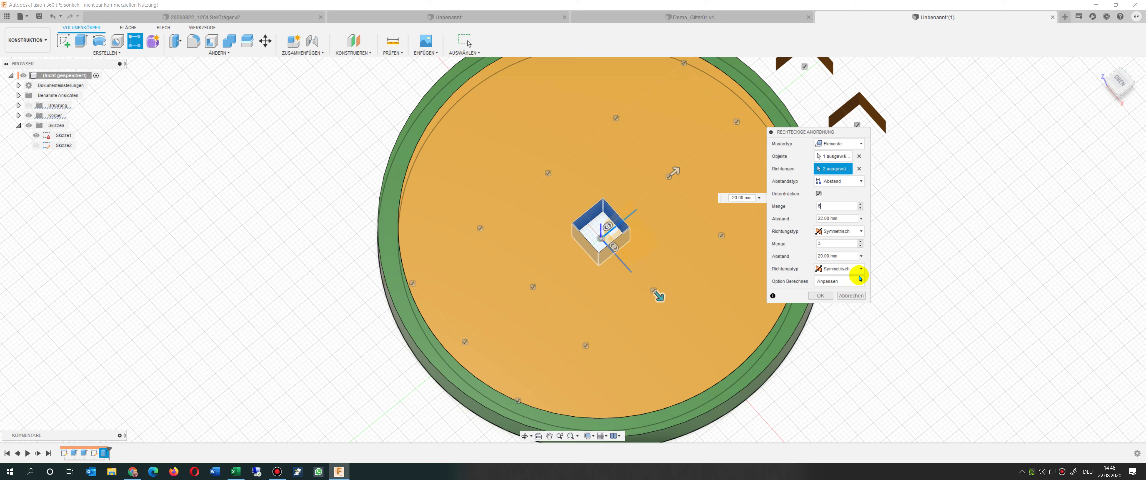
pyautogui.click(860, 241)
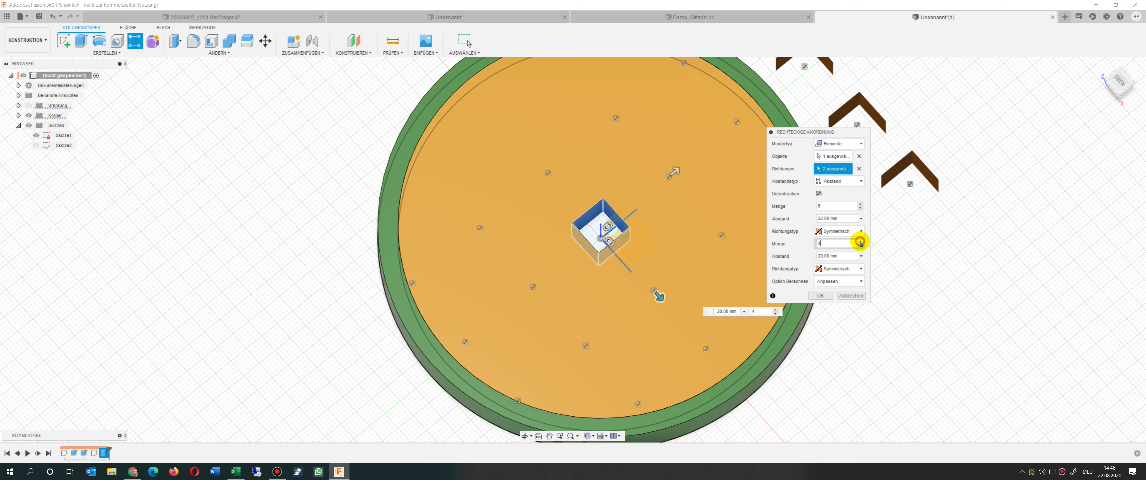
pyautogui.click(861, 241)
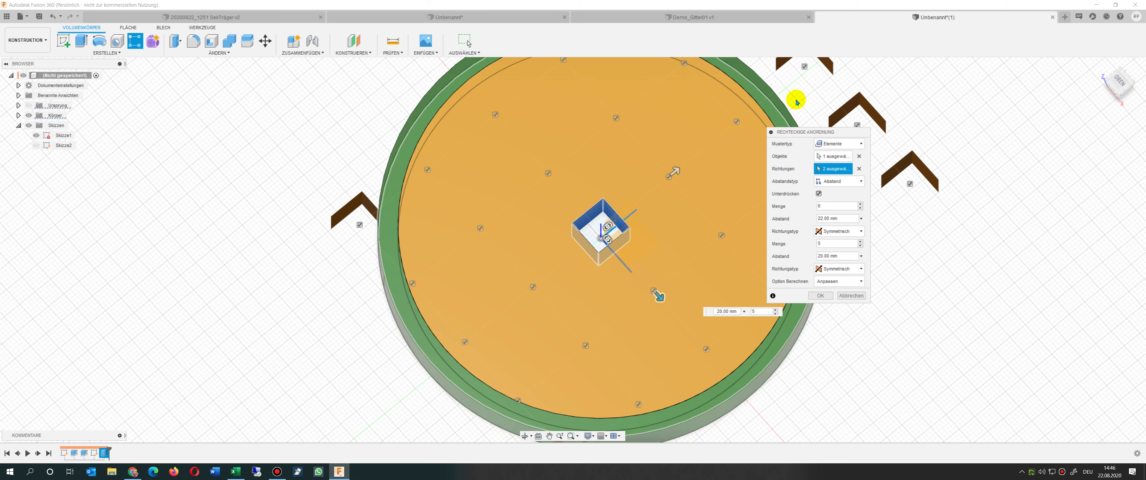
pyautogui.scroll(-2, 724, 166)
pyautogui.moveTo(681, 255); pyautogui.dragTo(674, 251)
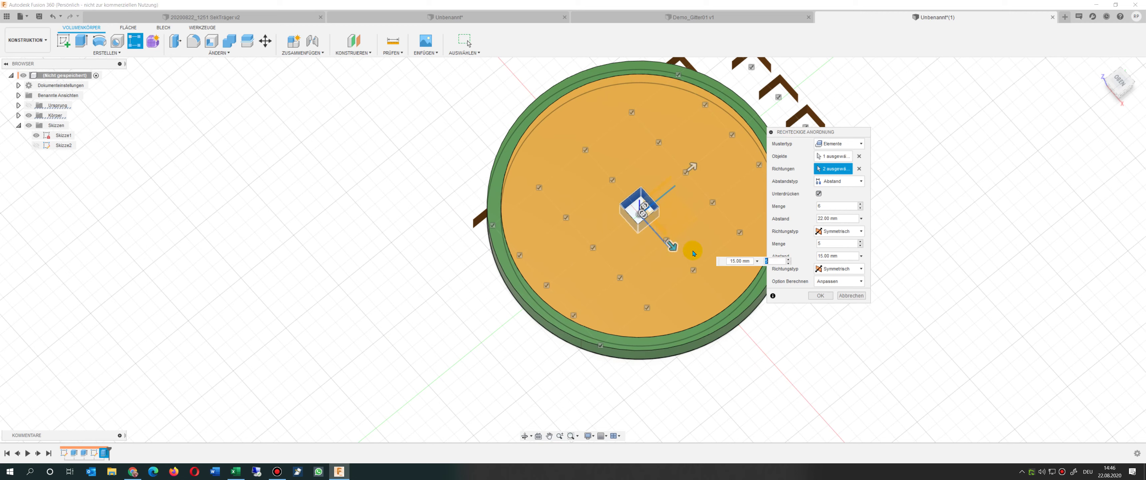
pyautogui.write('20')
pyautogui.press('Tab')
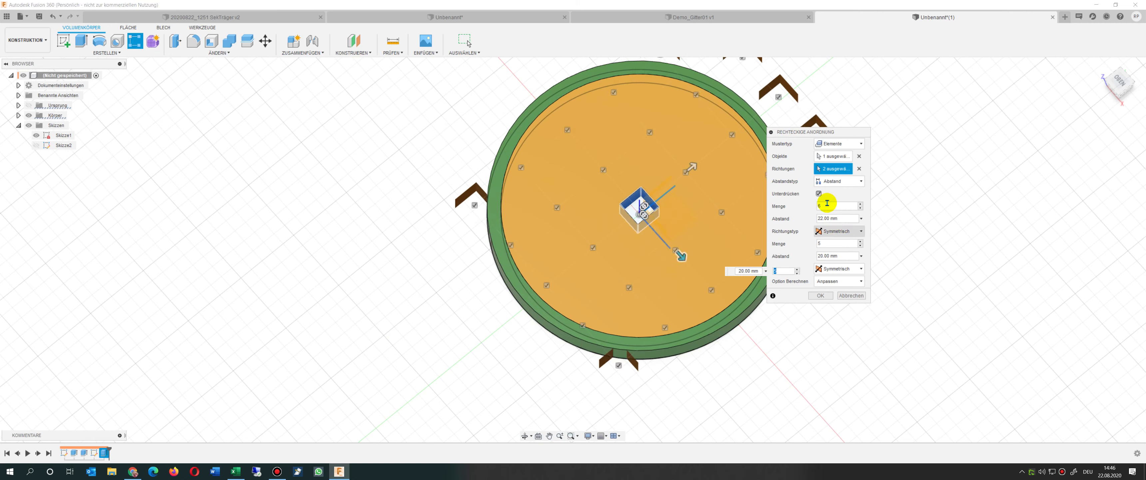
# Keep per-copy spacing distances, set computation to Optimiert, and apply the pattern
pyautogui.click(834, 182)
pyautogui.click(830, 192)
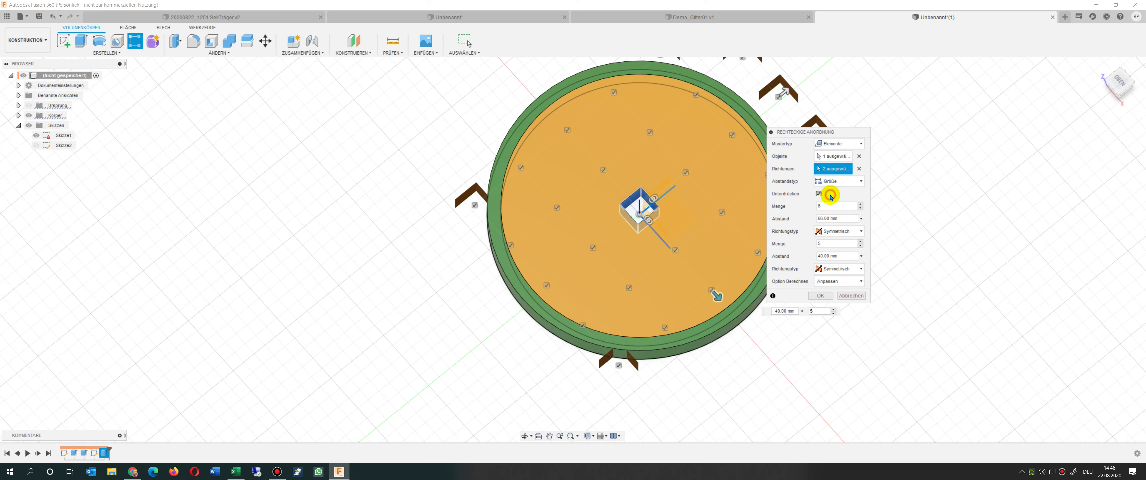
pyautogui.click(831, 180)
pyautogui.click(831, 202)
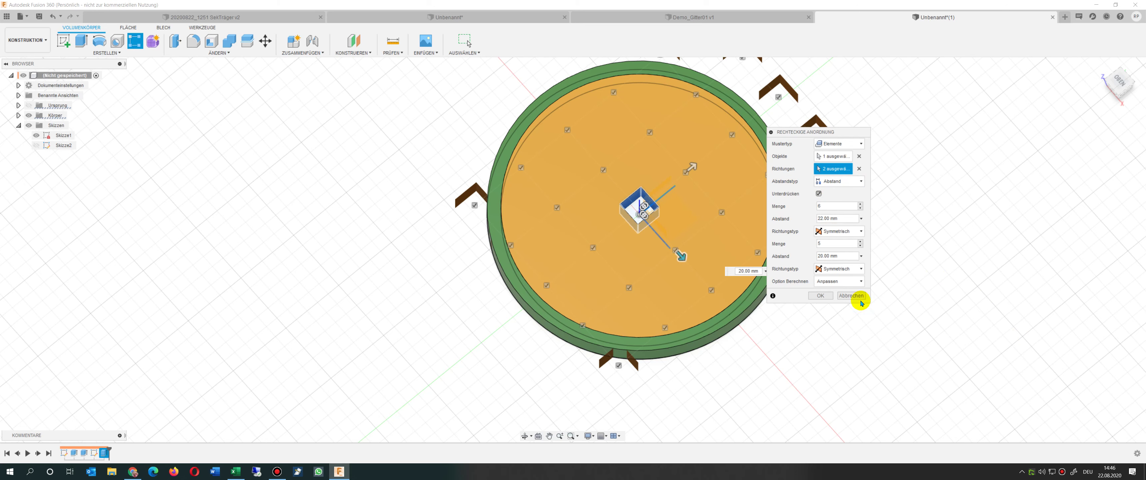
pyautogui.click(840, 282)
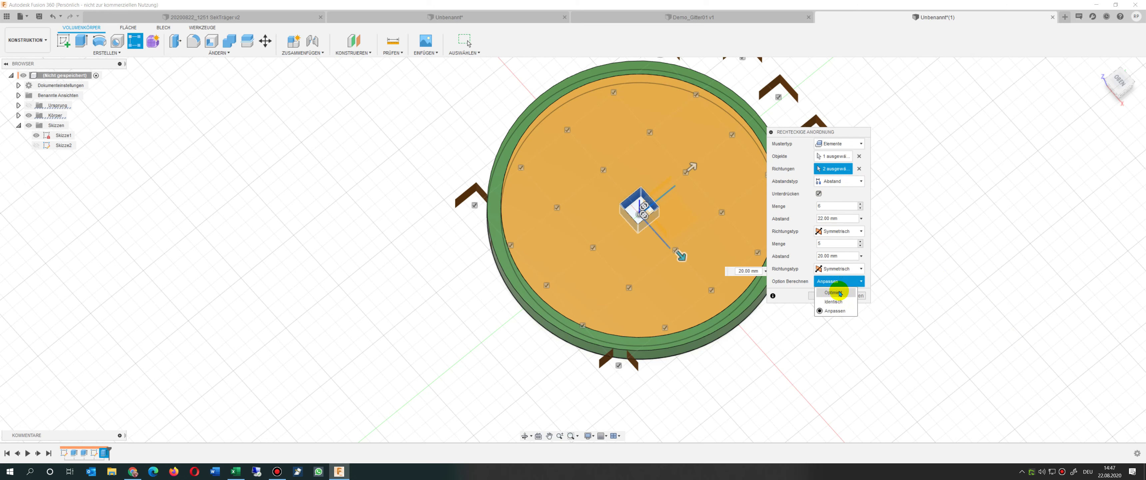
pyautogui.click(836, 290)
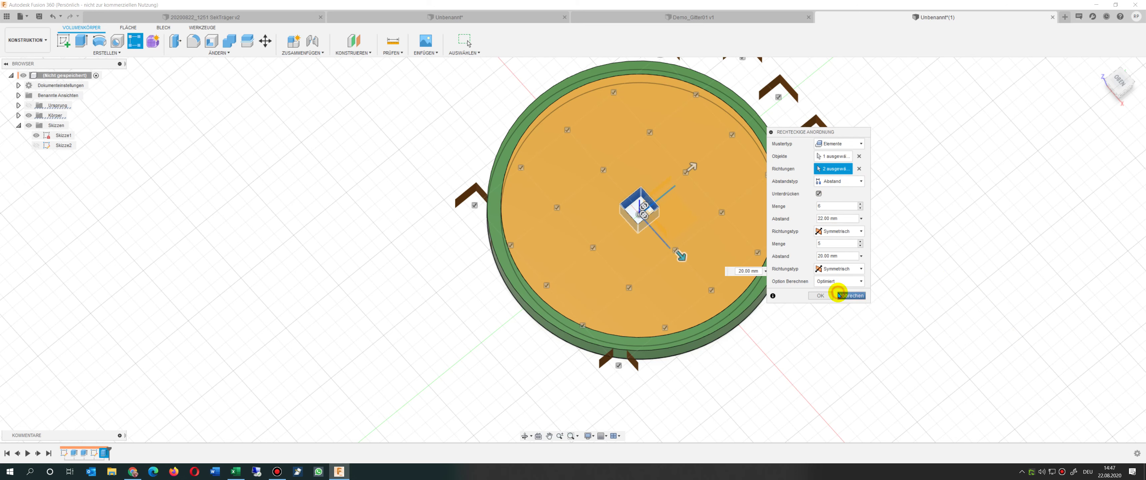
pyautogui.click(820, 296)
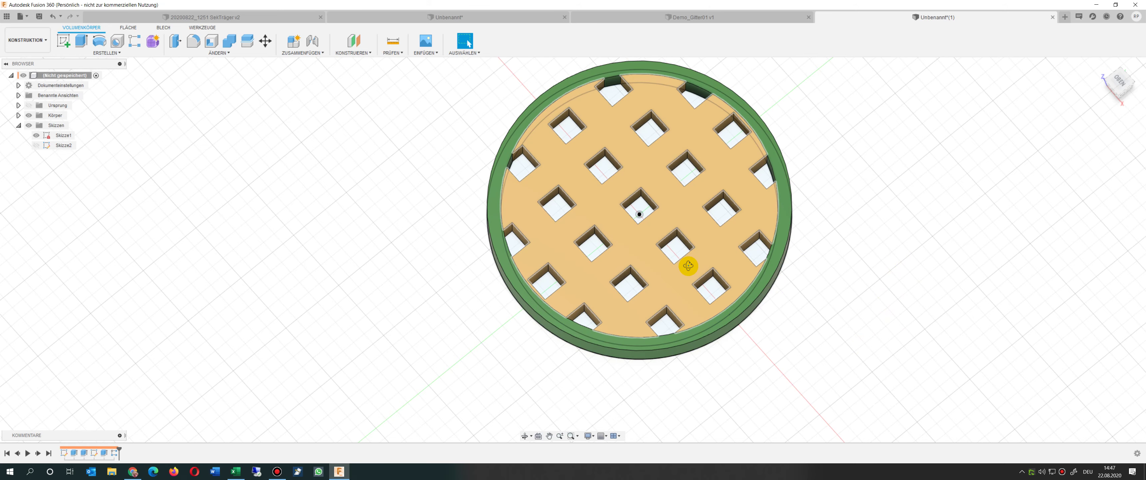
# Orbit from top view to an angled view of the green ring and gridded tan floor
pyautogui.moveTo(688, 265)
pyautogui.keyDown('shift'); pyautogui.mouseDown(button='middle')
pyautogui.moveTo(686, 238)
pyautogui.moveTo(669, 242)
pyautogui.moveTo(670, 266)
pyautogui.mouseUp(button='middle'); pyautogui.keyUp('shift')
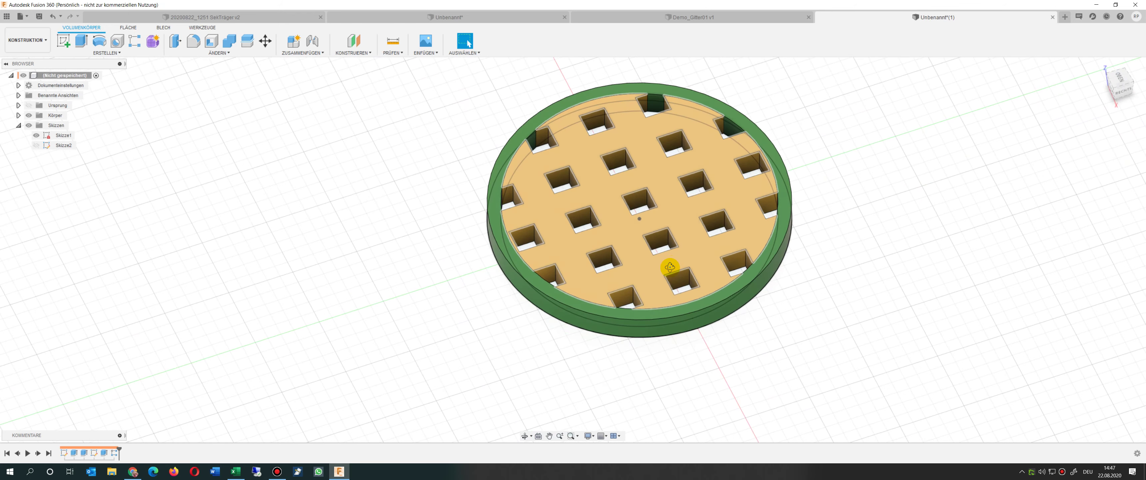